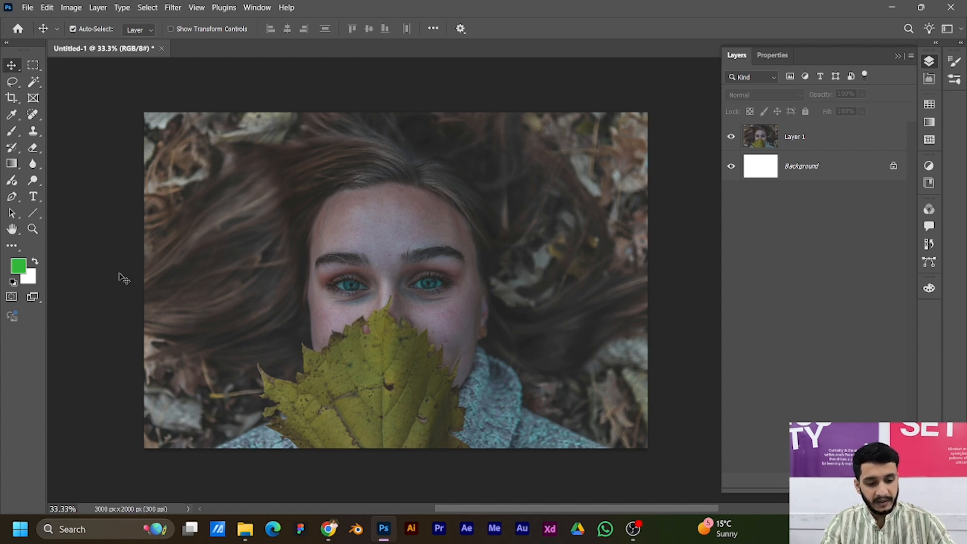
click(331, 294)
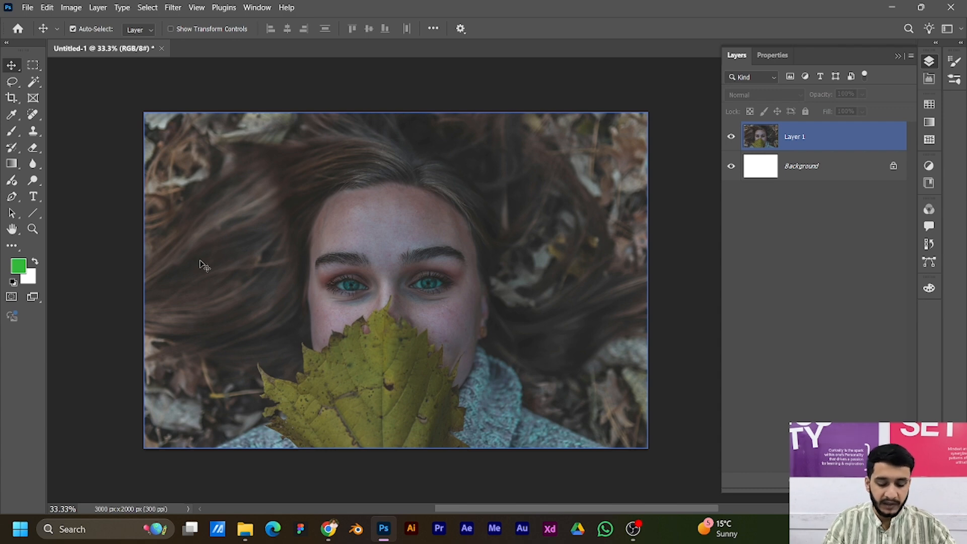
click(92, 270)
click(264, 271)
click(110, 243)
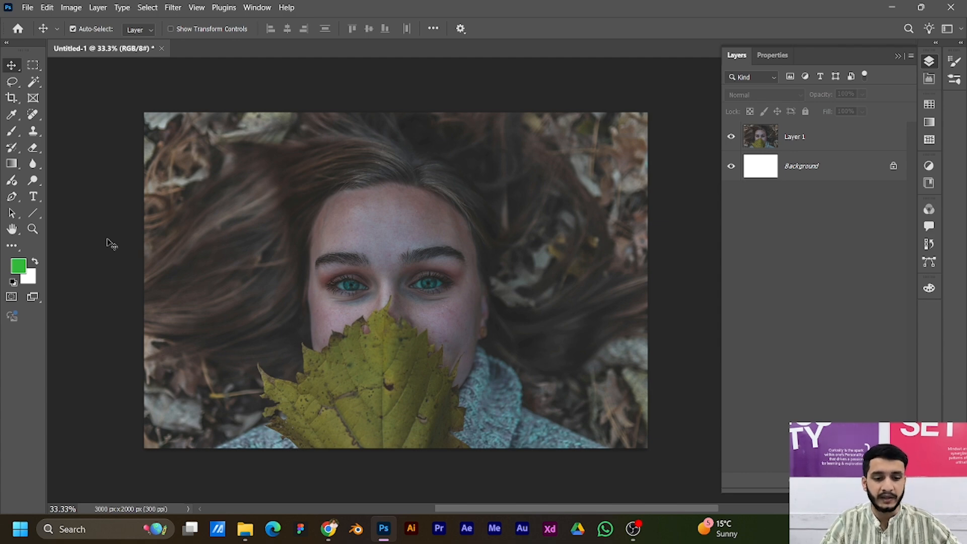
click(260, 230)
click(114, 239)
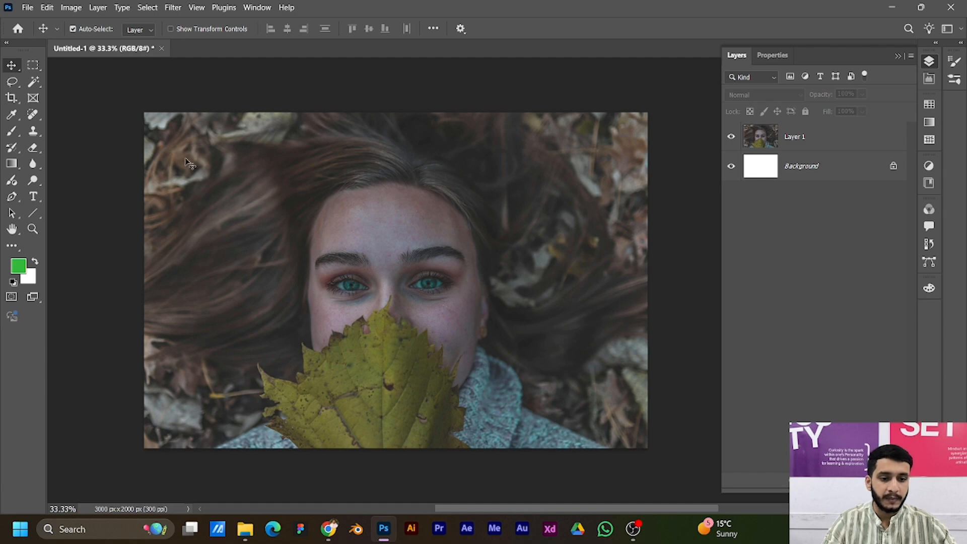
Apply a Brightness/Contrast adjustment directly to Layer 1 with brightness 81 and contrast 70
click(71, 8)
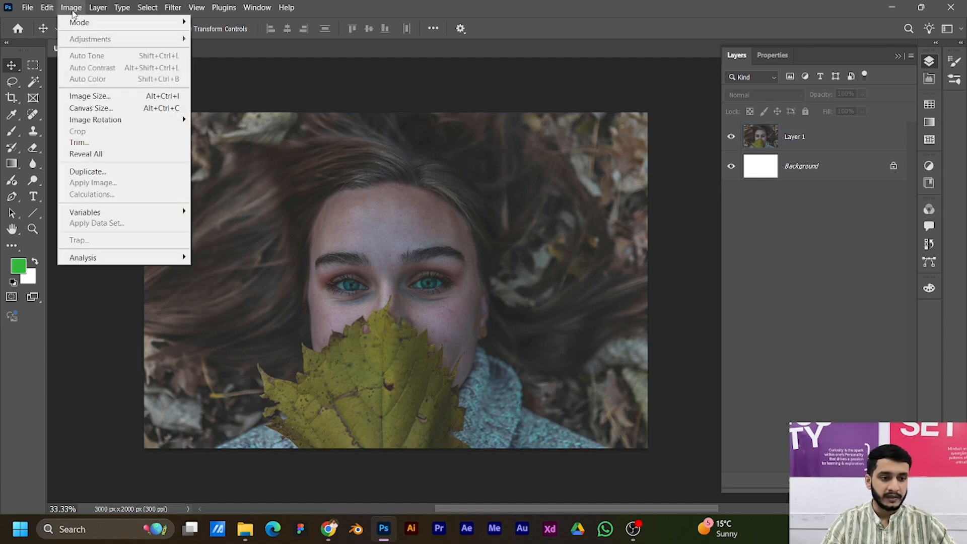
click(812, 143)
click(71, 7)
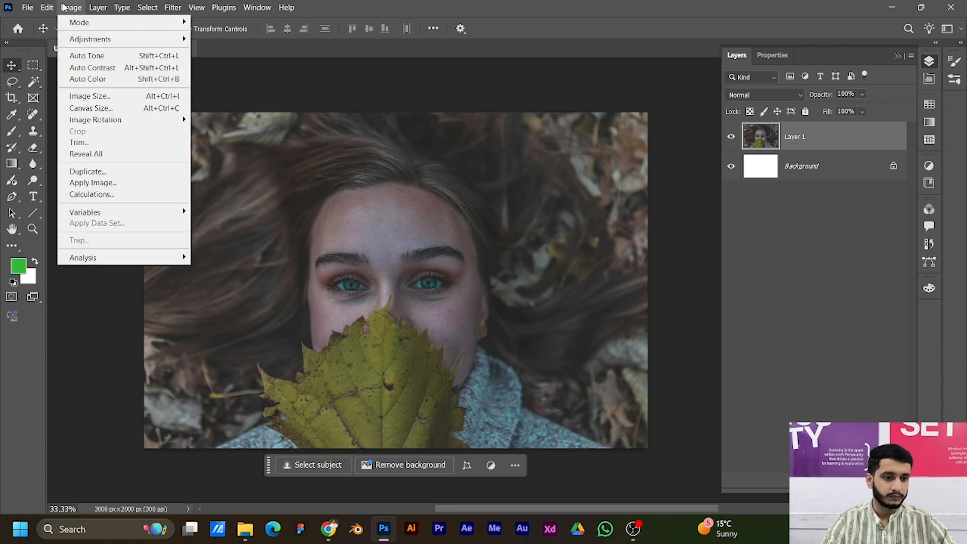
mouse_move(109, 43)
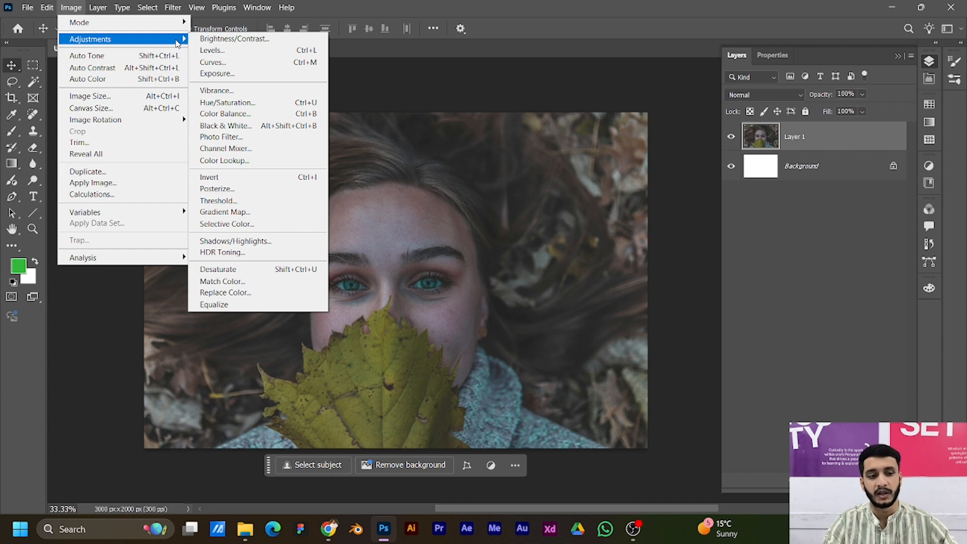
click(248, 39)
drag(703, 105, 643, 163)
drag(660, 199, 693, 200)
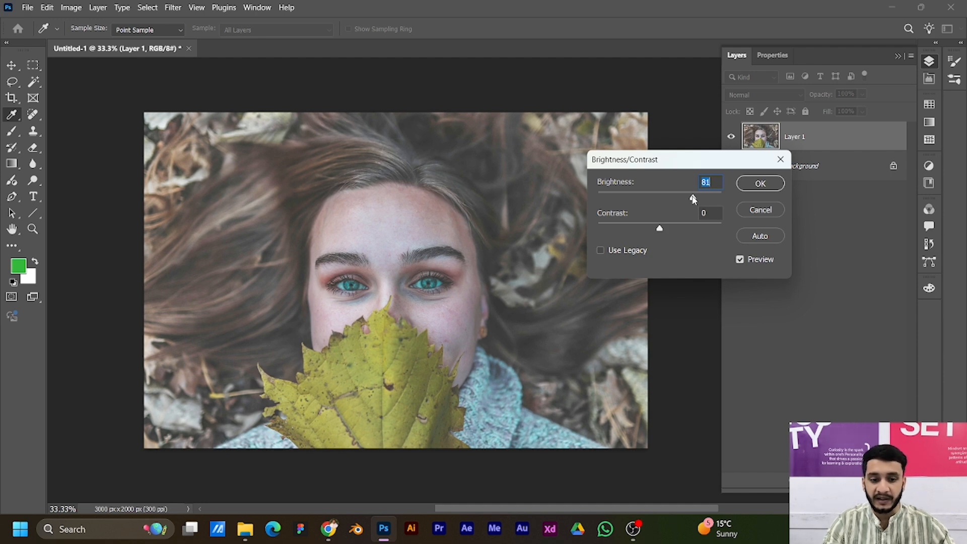
drag(632, 160, 726, 177)
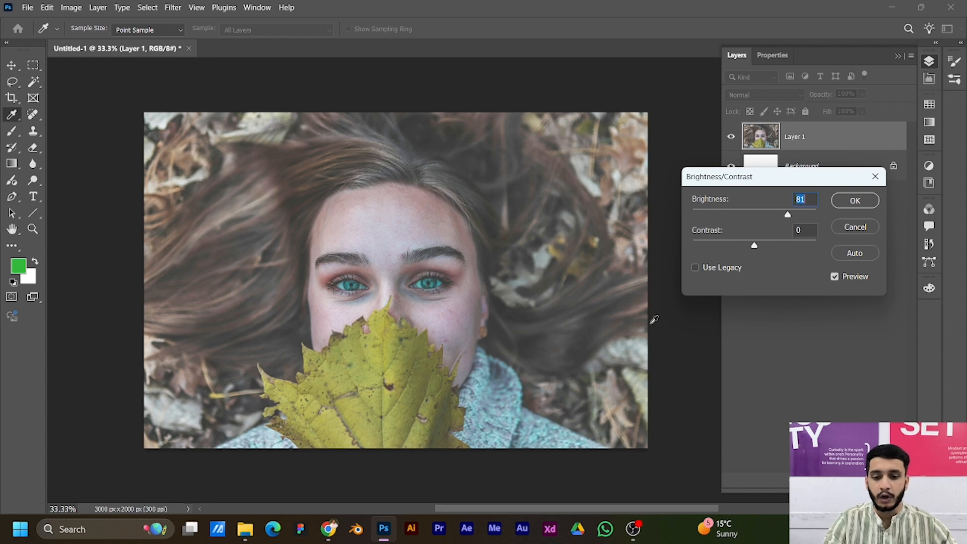
drag(754, 245, 798, 242)
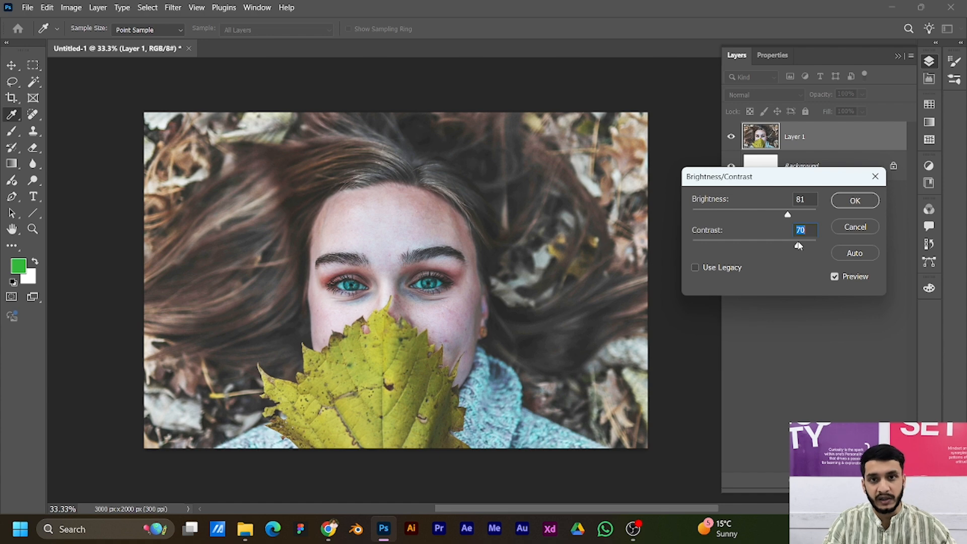
drag(768, 177, 713, 206)
click(793, 232)
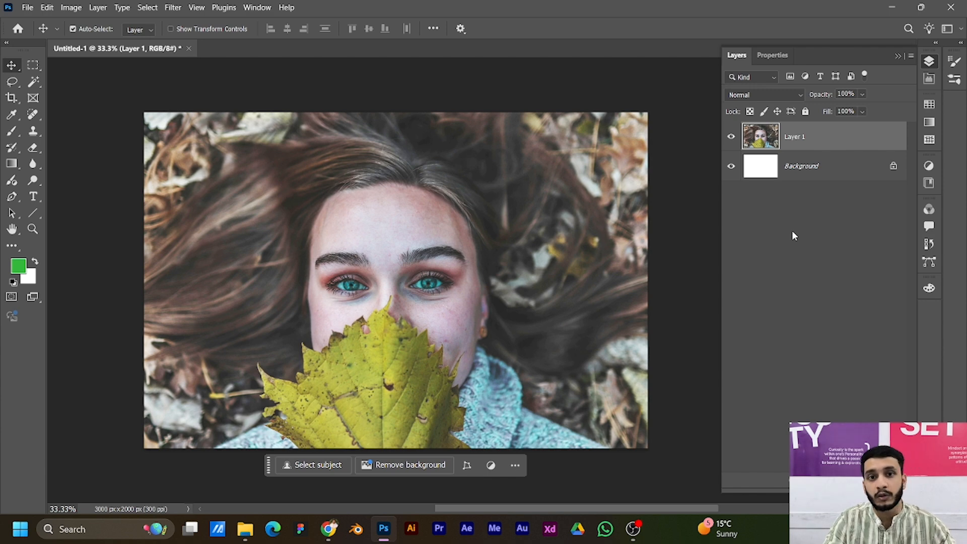
Reopen Brightness/Contrast on Layer 1 to check its values, close it without changes, and undo the applied adjustment
click(71, 7)
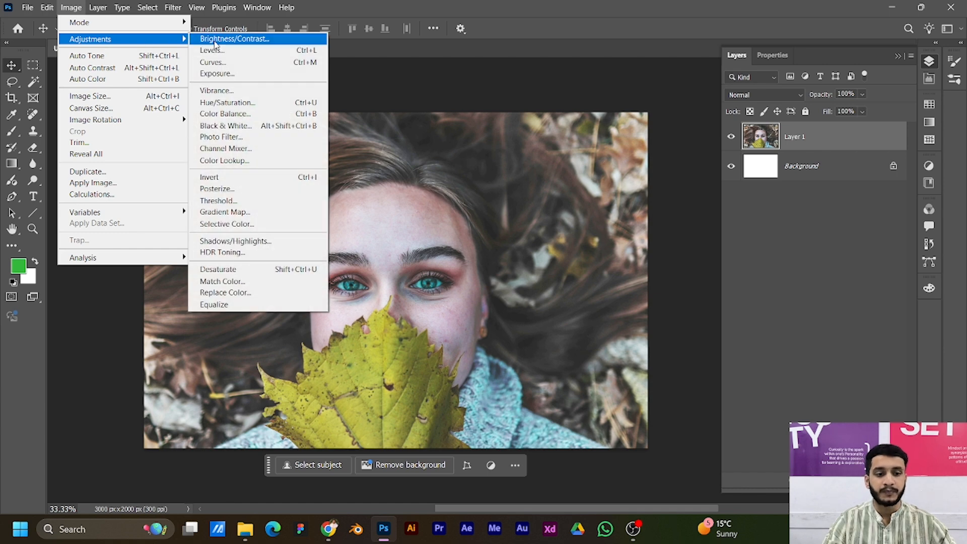
click(213, 42)
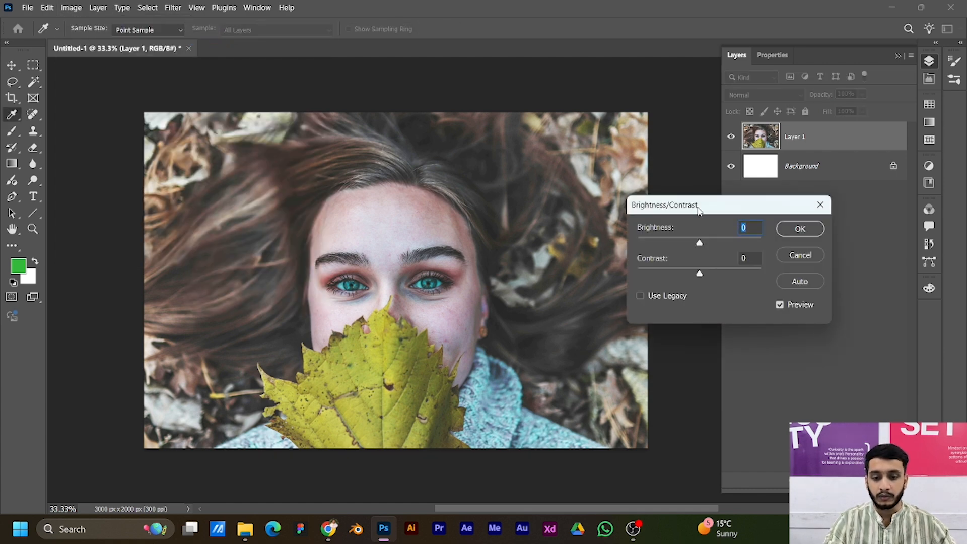
drag(699, 209, 720, 205)
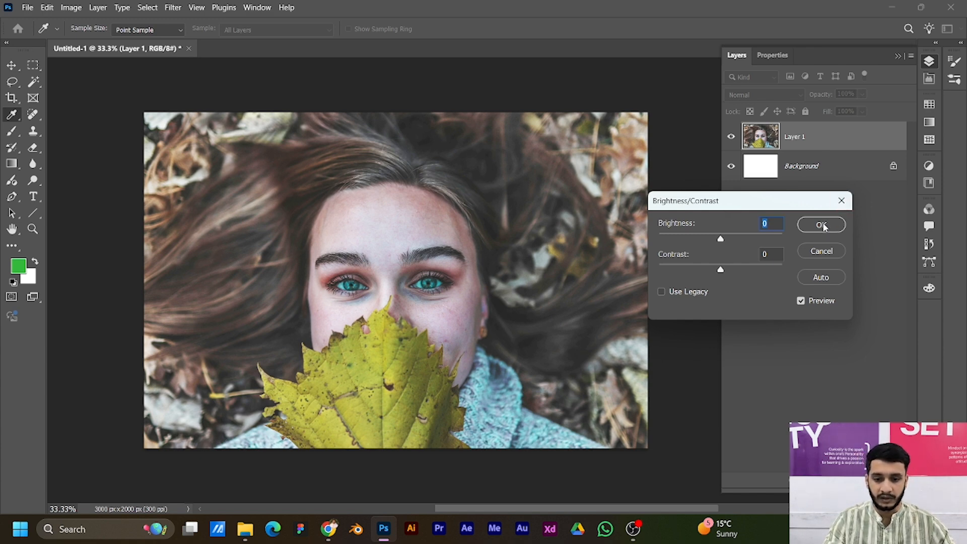
click(841, 201)
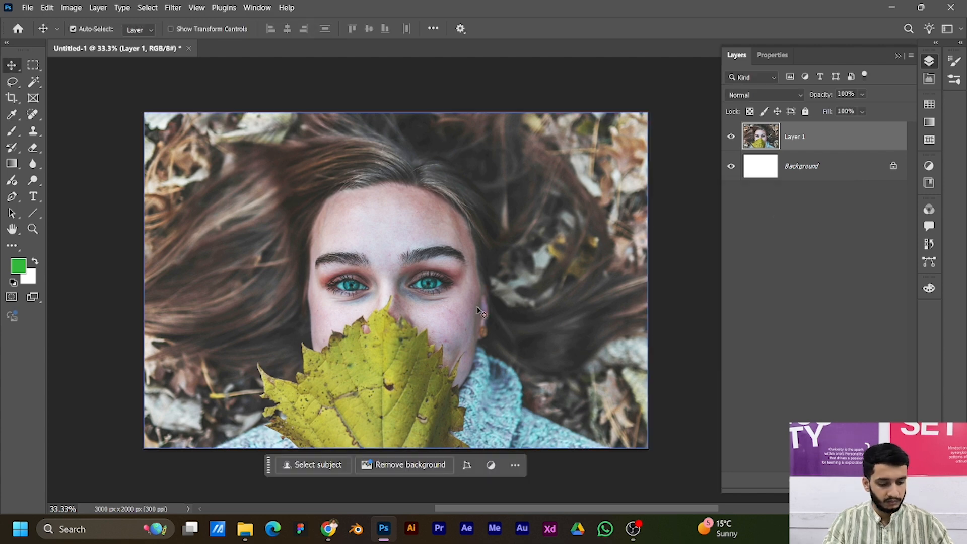
key(ctrl)
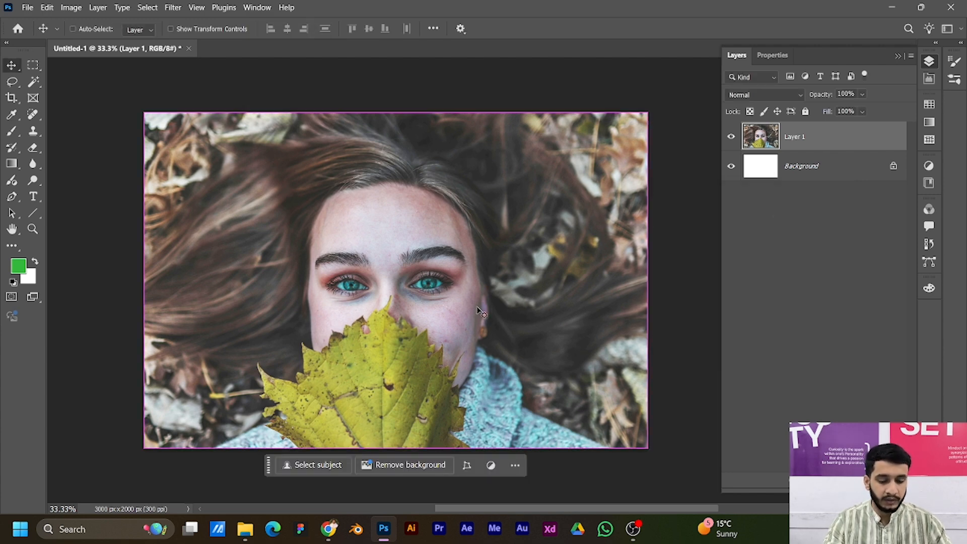
key(ctrl+z)
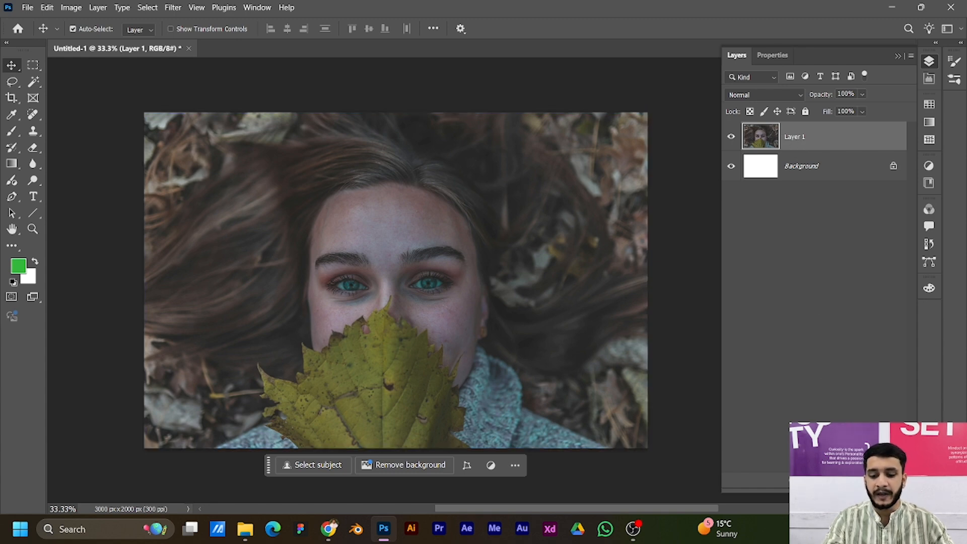
Add a Brightness/Contrast adjustment layer above Layer 1 with brightness 87 and contrast 68
click(839, 485)
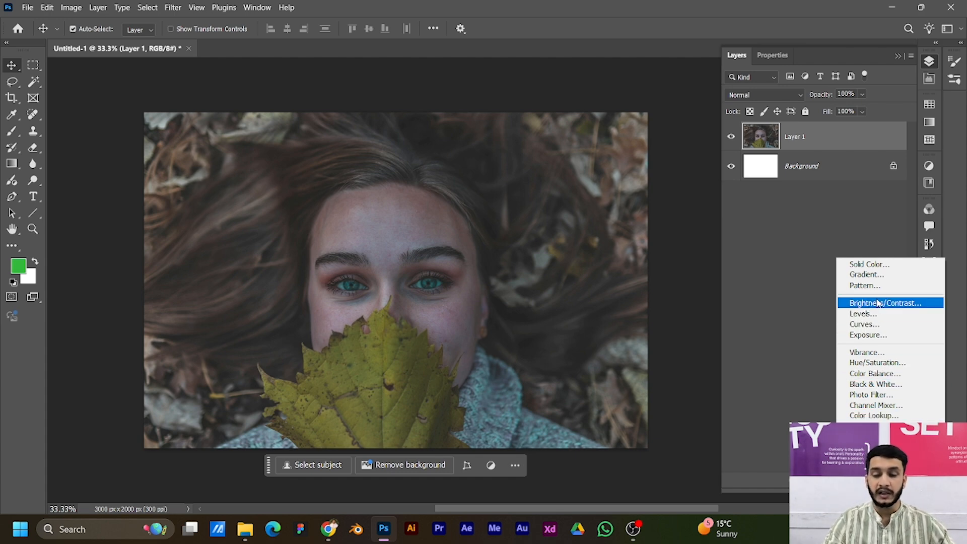
click(875, 304)
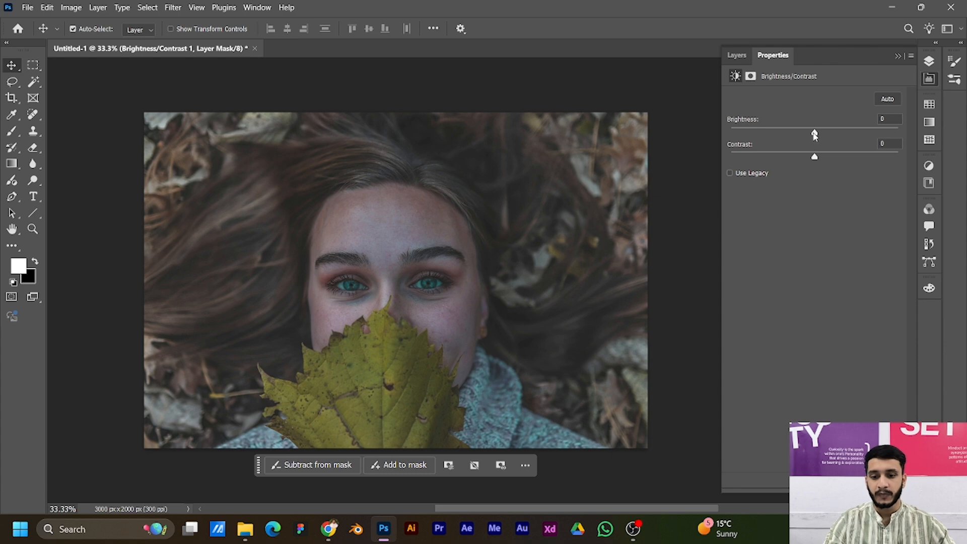
drag(820, 133, 861, 138)
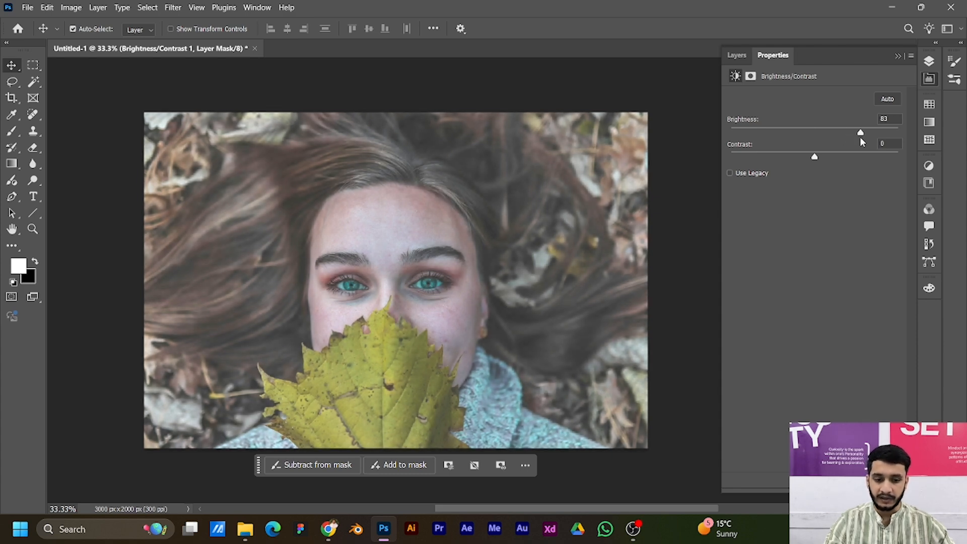
drag(831, 160, 850, 164)
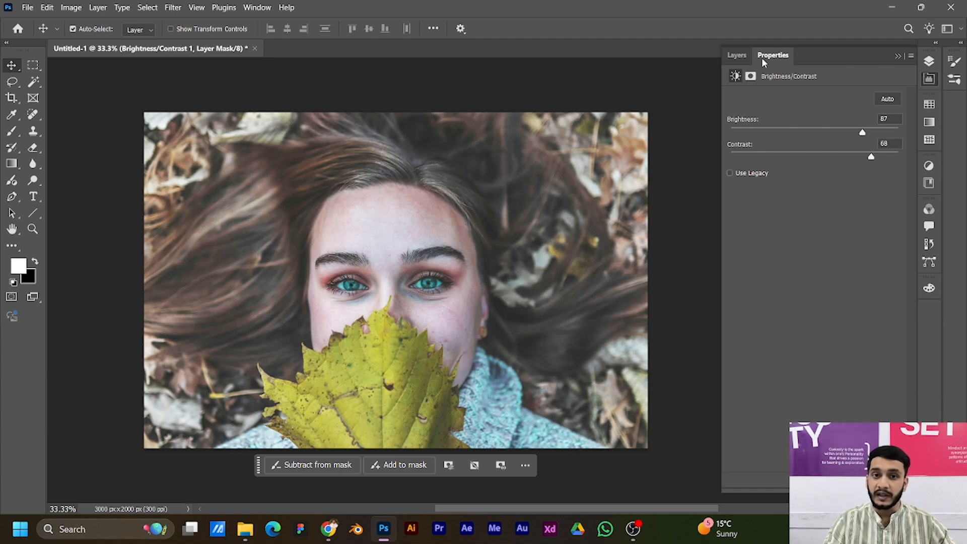
Check the adjustment layer in the layer stack and readjust its brightness to 78
click(738, 57)
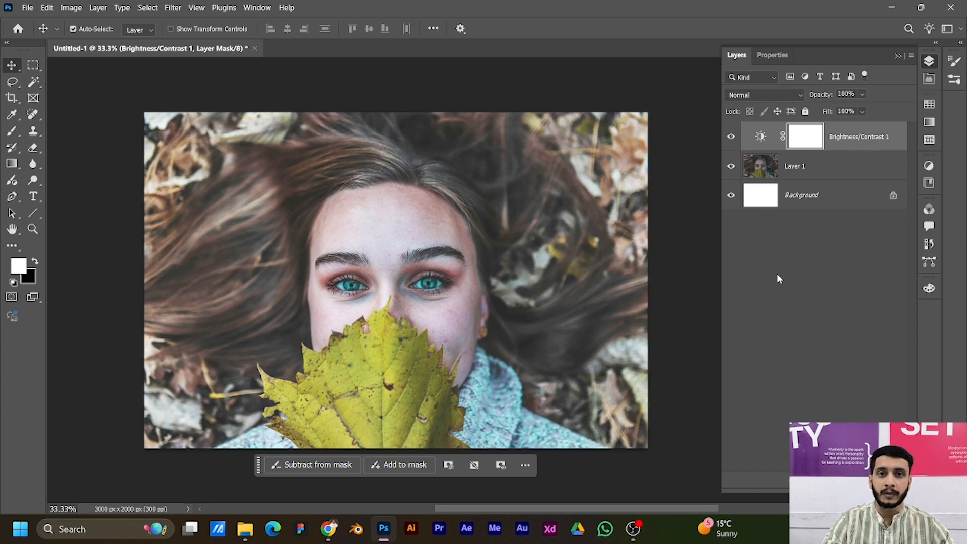
click(772, 55)
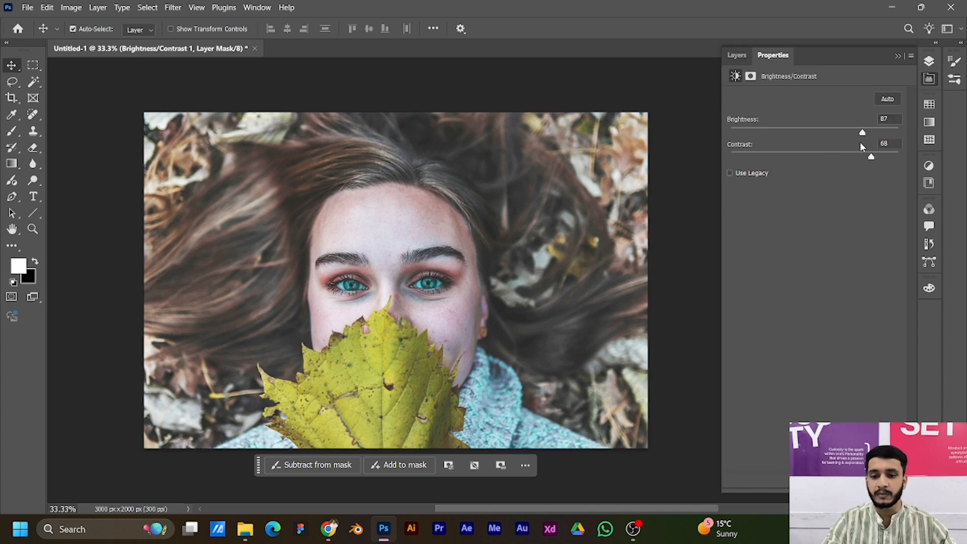
mouse_move(862, 132)
mouse_down()
mouse_move(848, 133)
mouse_move(863, 133)
mouse_up()
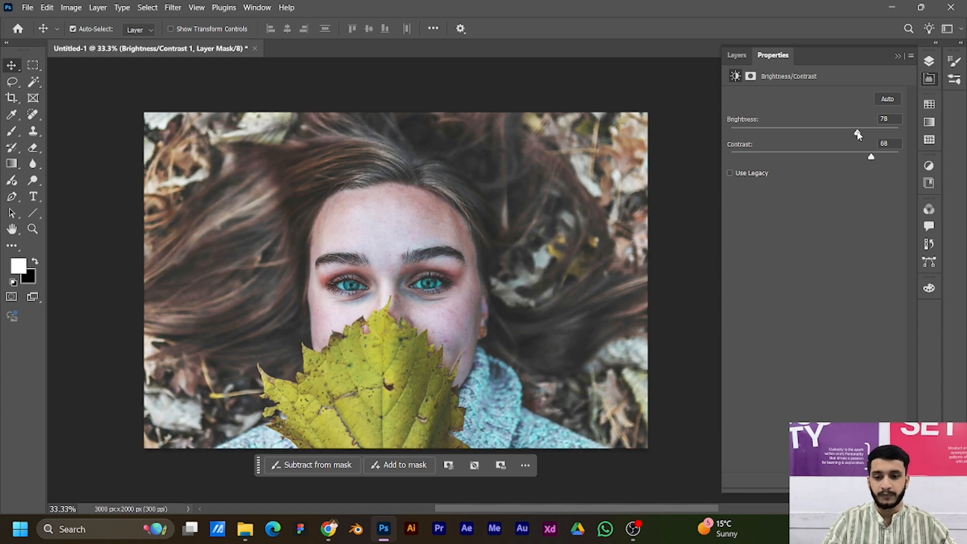
click(735, 54)
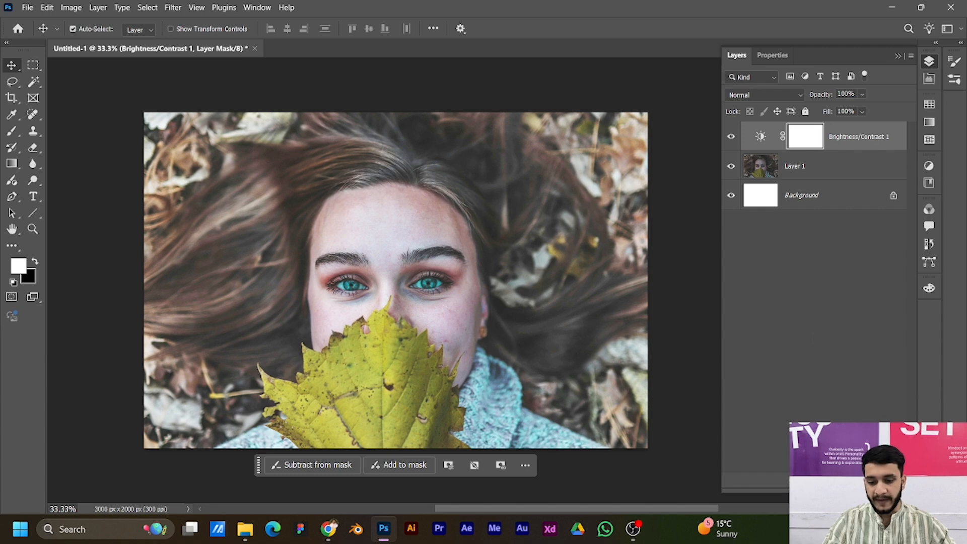
Compare the photo with and without the Brightness/Contrast adjustment by hiding and showing its layer
click(857, 482)
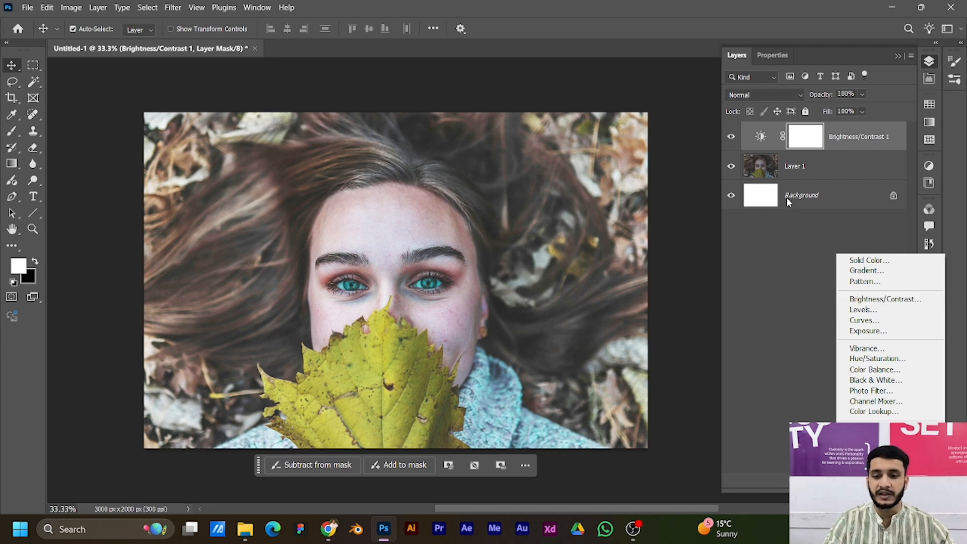
key(Escape)
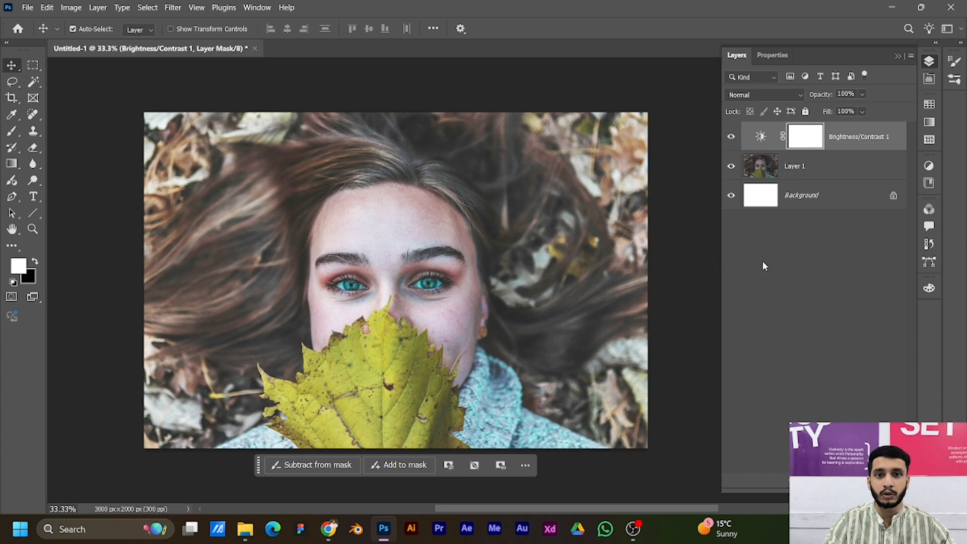
click(731, 137)
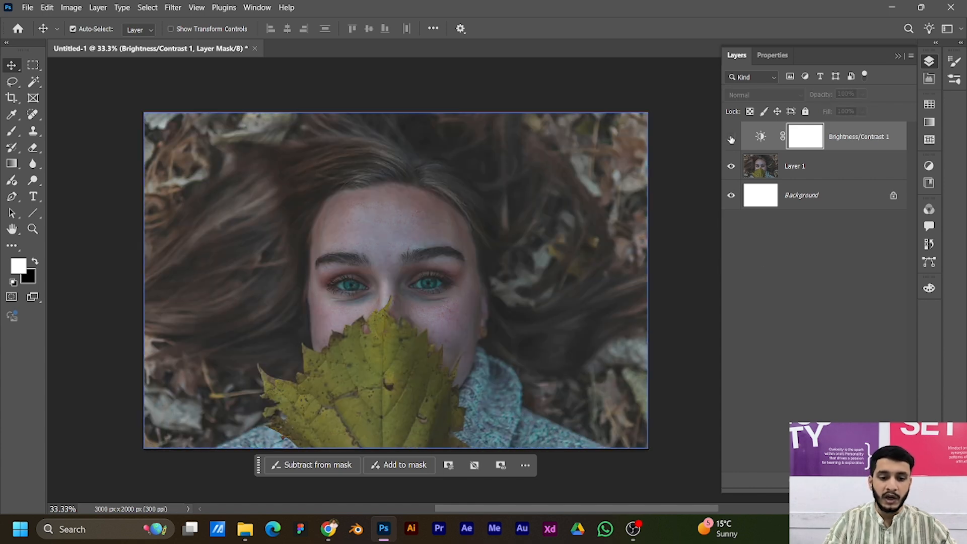
click(731, 137)
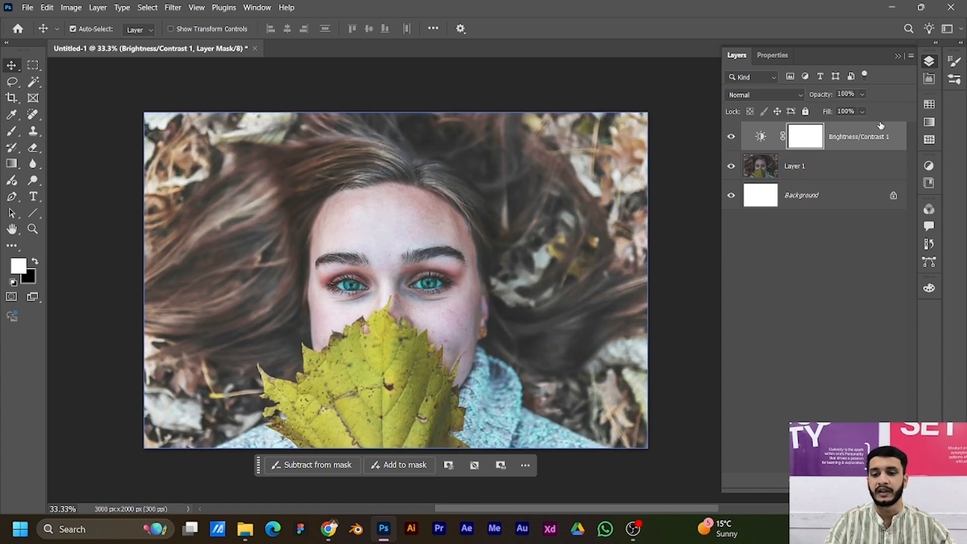
Inspect the opacity control of the Brightness/Contrast 1 layer, leave it at 100%, and clear the layer selection
click(862, 95)
drag(862, 108, 848, 112)
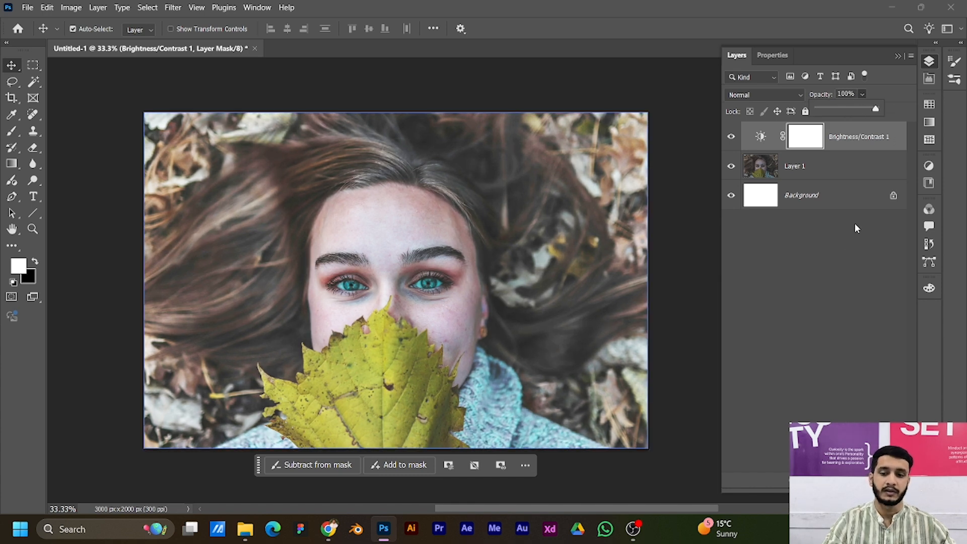
click(825, 255)
click(826, 235)
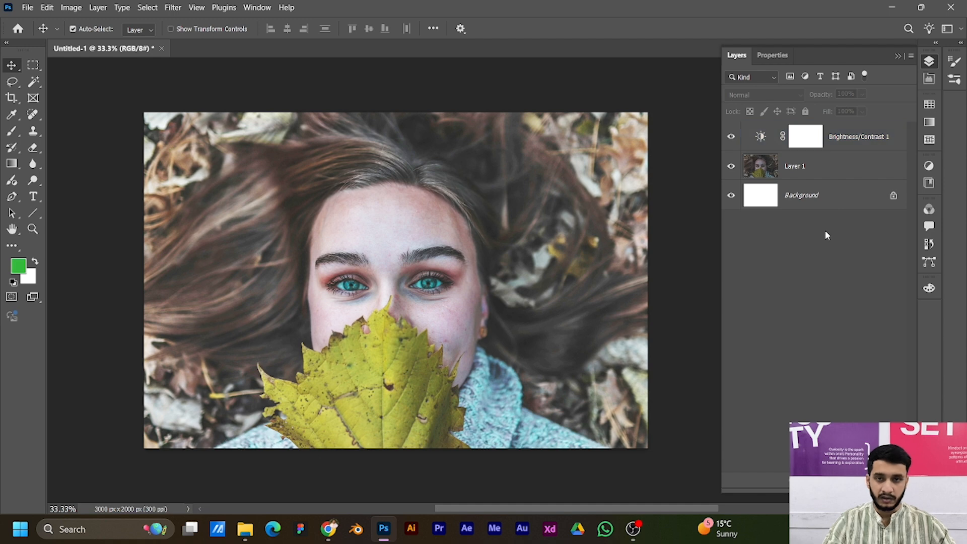
Select the Brightness/Contrast 1 adjustment layer and hide it
click(826, 167)
click(841, 293)
click(895, 139)
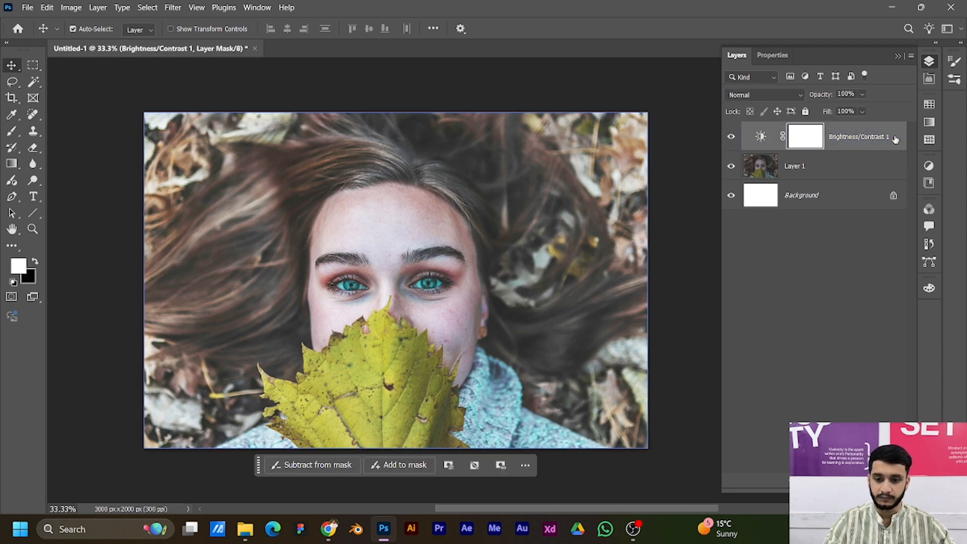
click(731, 136)
Add a second Brightness/Contrast adjustment layer, view it in the layer stack, and delete it
click(838, 487)
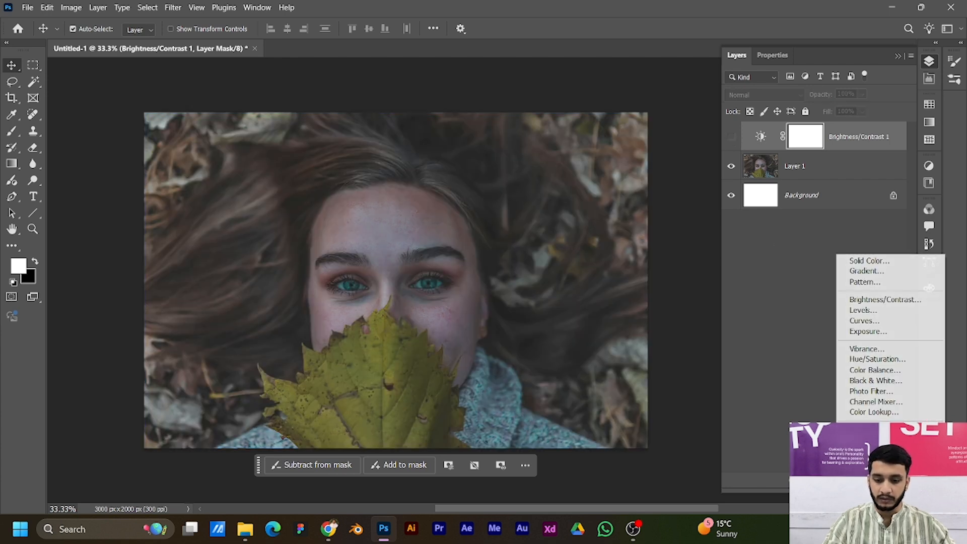
click(862, 300)
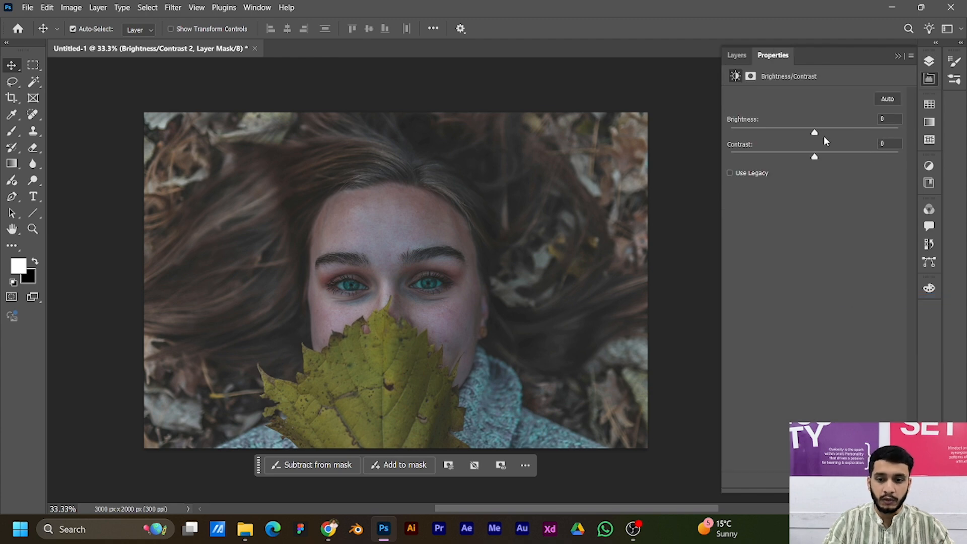
click(735, 60)
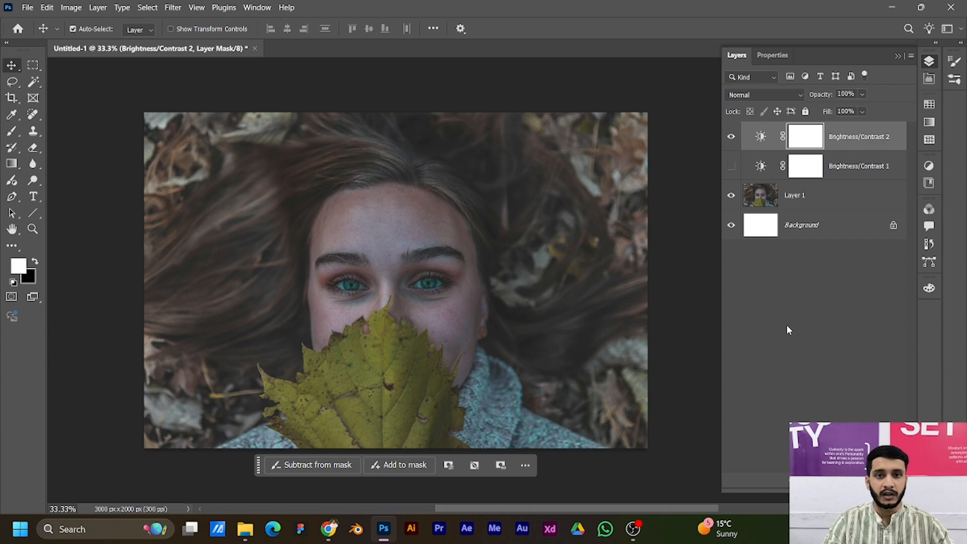
click(761, 137)
key(Delete)
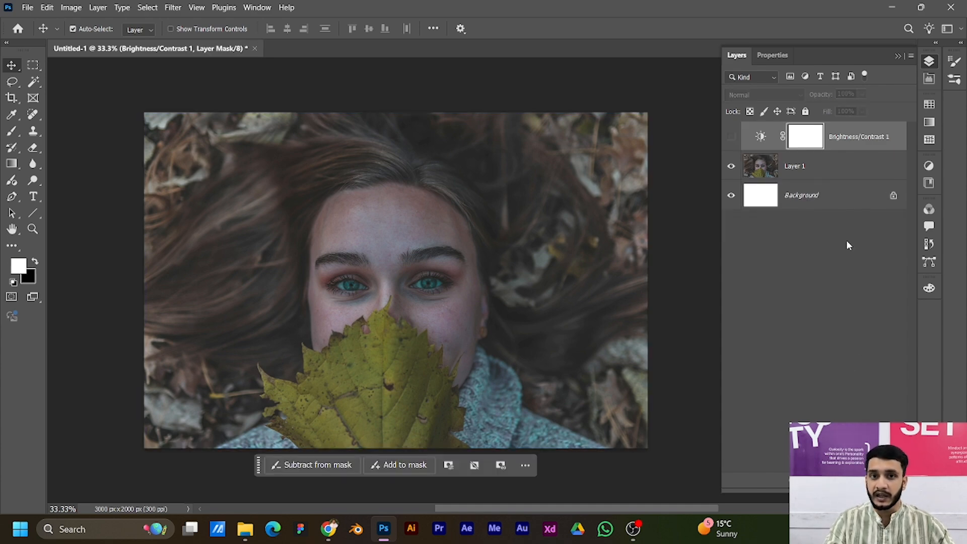
Add a Levels adjustment layer with shadow input 24, midtones 1.19 and highlight input 138
click(837, 482)
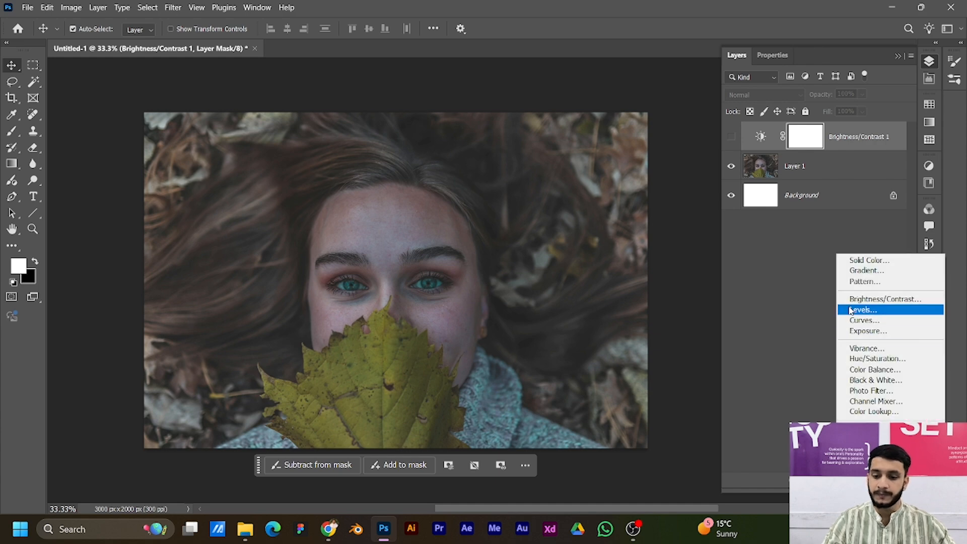
click(851, 310)
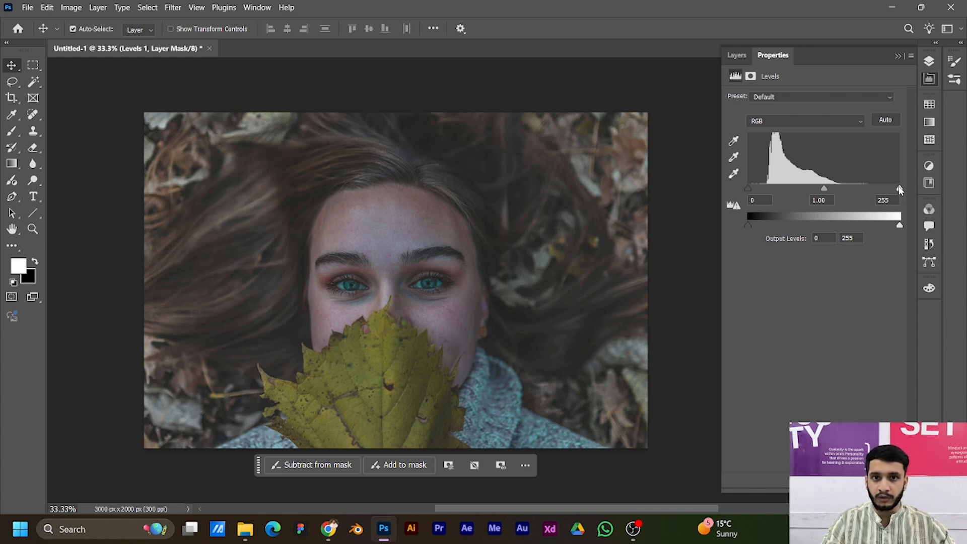
drag(900, 189, 831, 190)
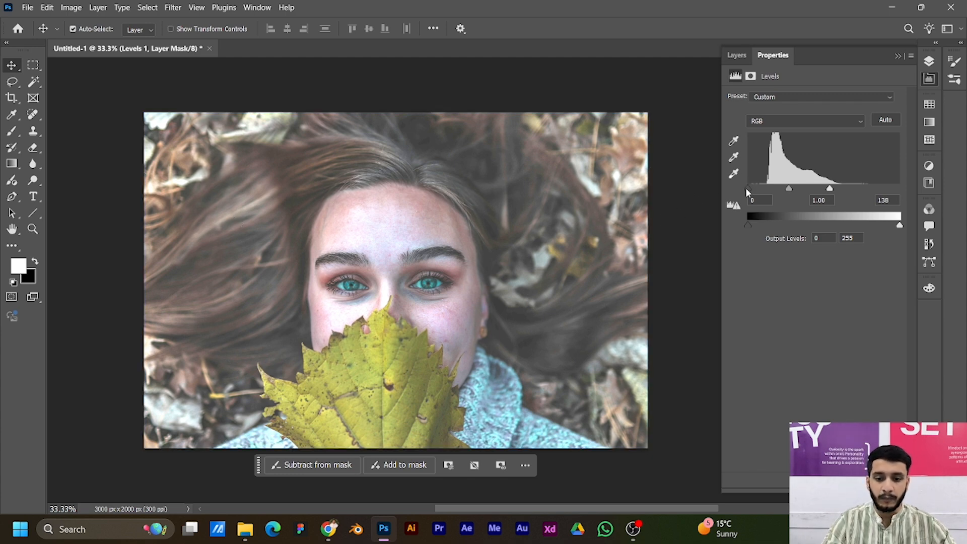
drag(749, 188, 765, 185)
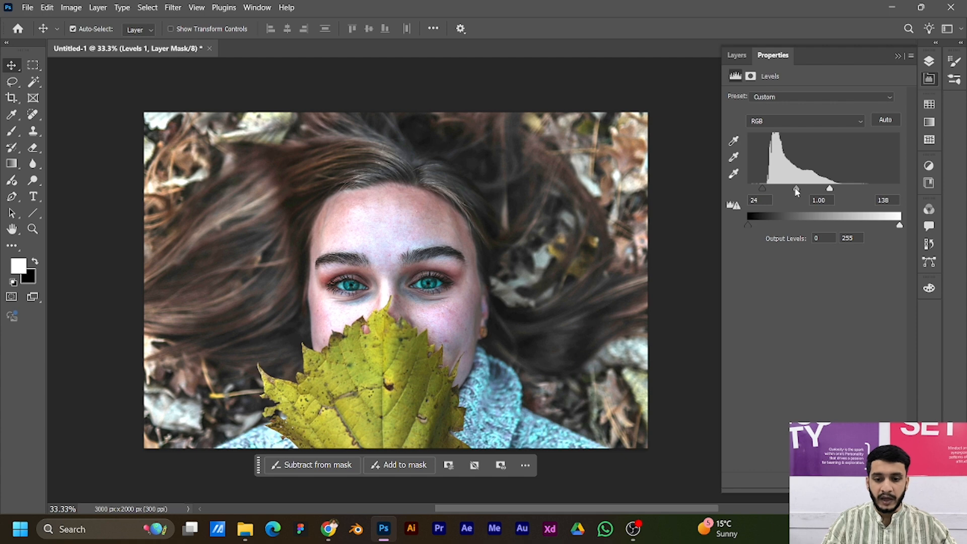
drag(796, 189, 790, 190)
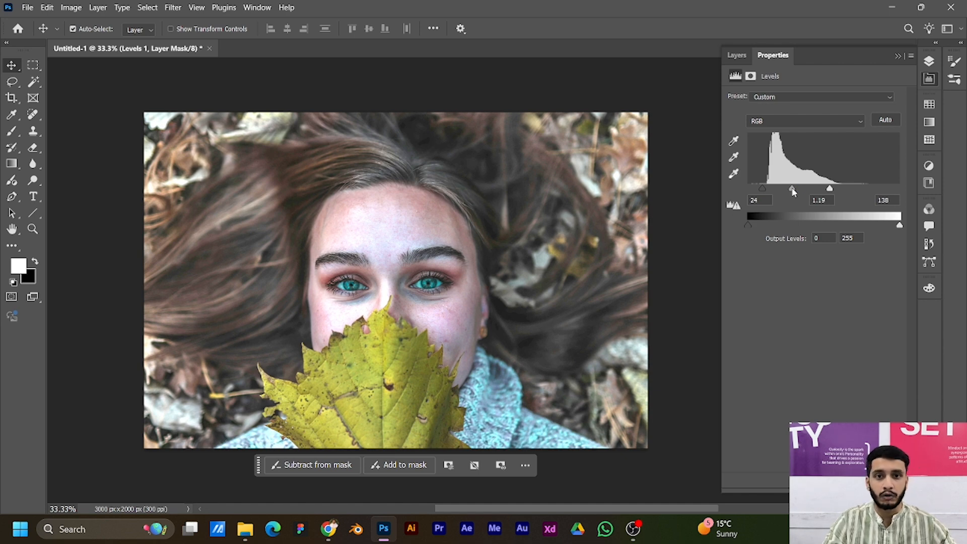
Return to the layer stack, target the Levels 1 adjustment instead of its mask, and hide the layer
click(736, 55)
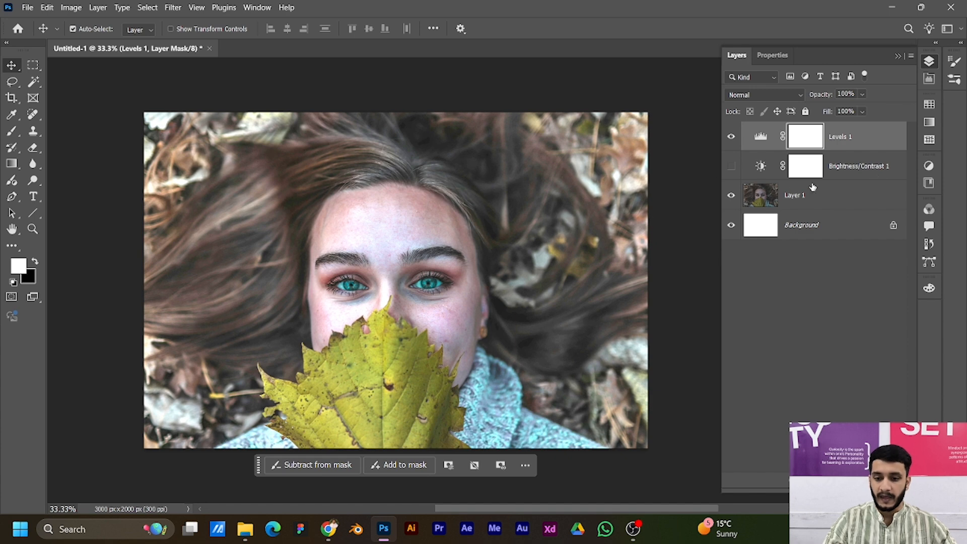
key(ctrl+2)
click(731, 136)
Add a Curves adjustment layer with a midtone point at input 71, output 132, and the black point at input 23
click(837, 481)
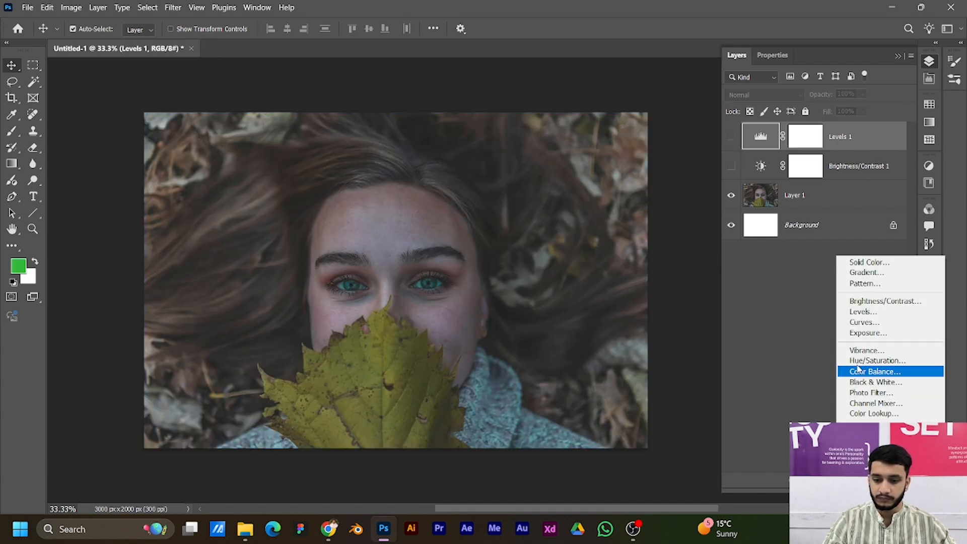
click(865, 324)
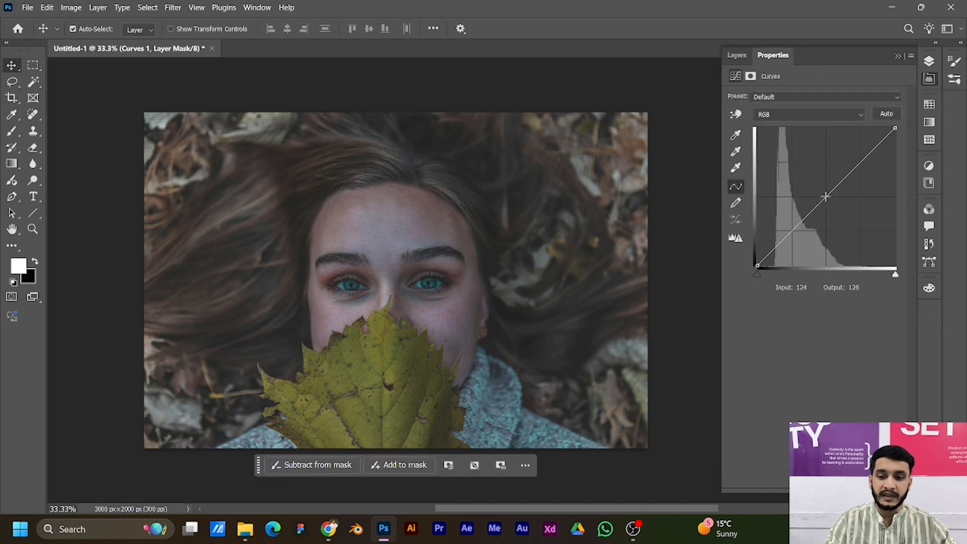
drag(825, 196, 799, 195)
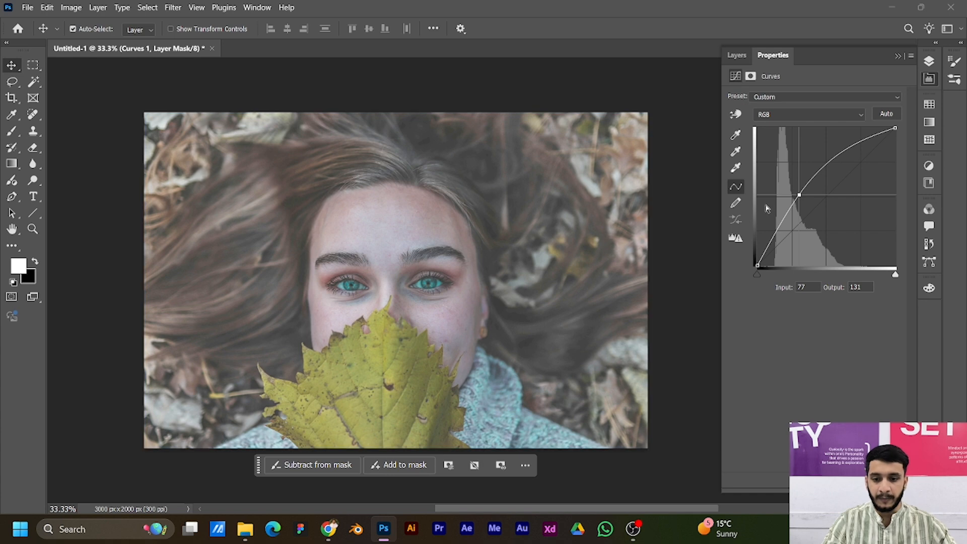
drag(800, 195, 796, 194)
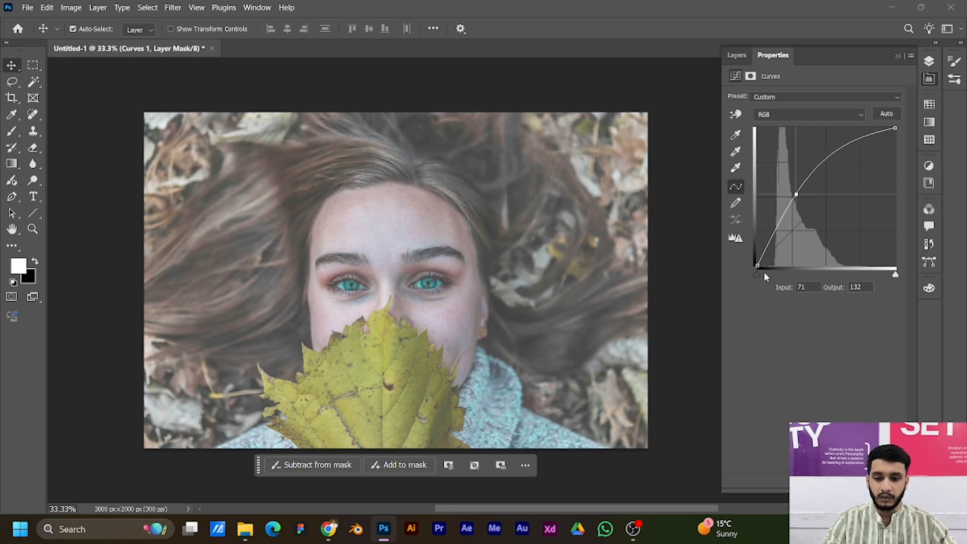
drag(756, 273, 769, 273)
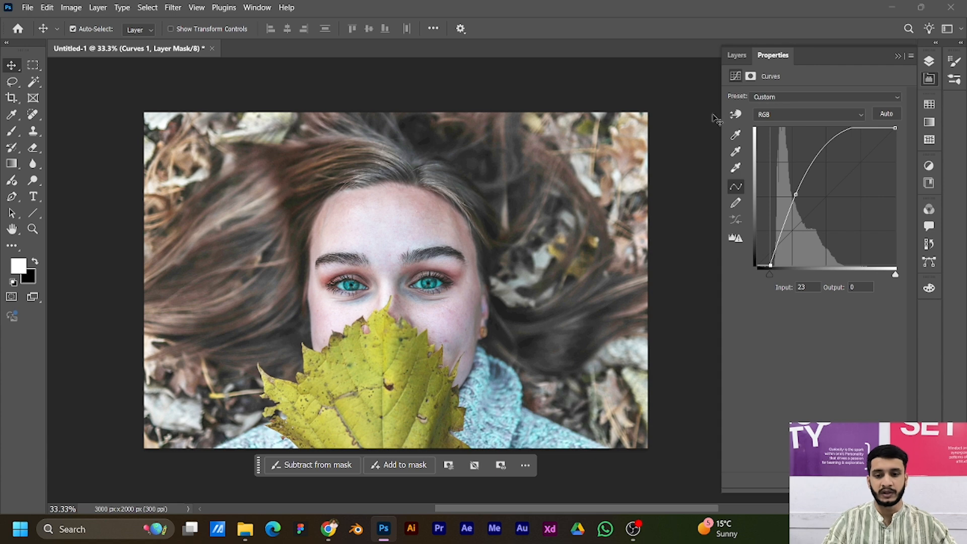
Compare the photo with and without the Curves 1 adjustment, leaving its layer hidden
click(733, 55)
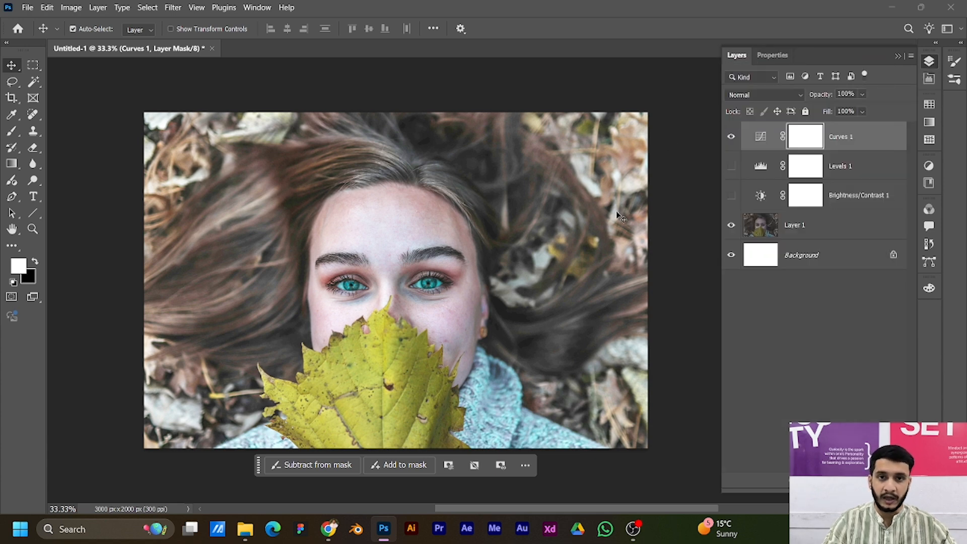
click(731, 137)
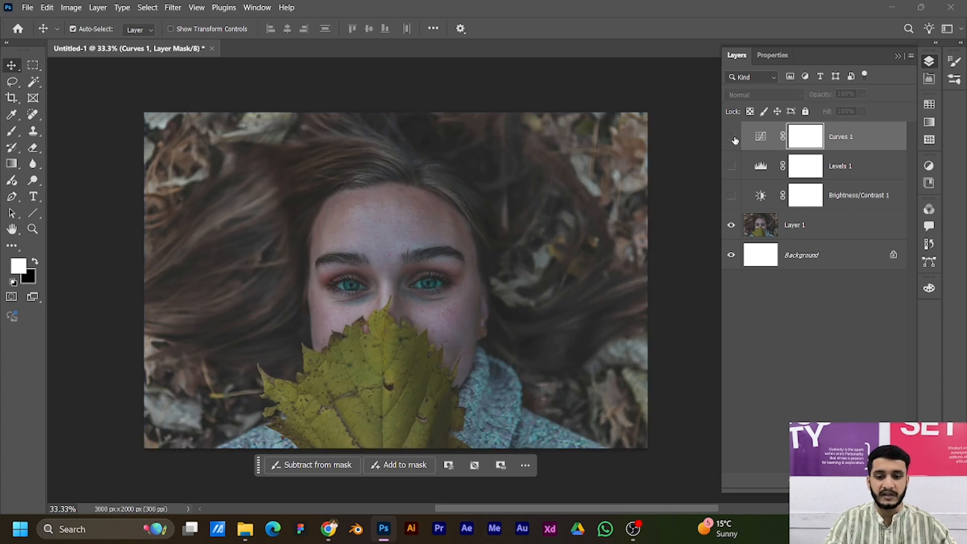
click(733, 138)
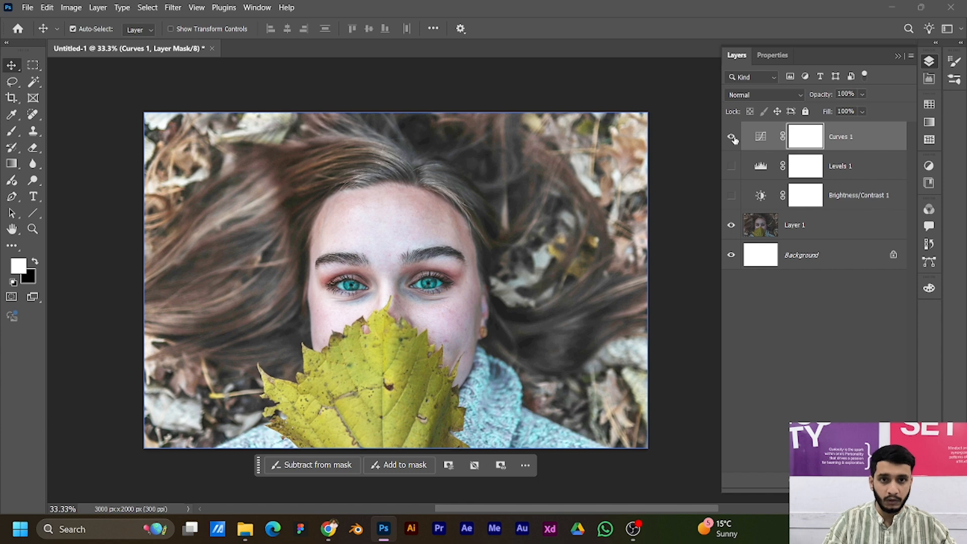
click(734, 138)
Add an Exposure adjustment layer with exposure +1.64 and offset -0.0509
click(859, 481)
click(875, 334)
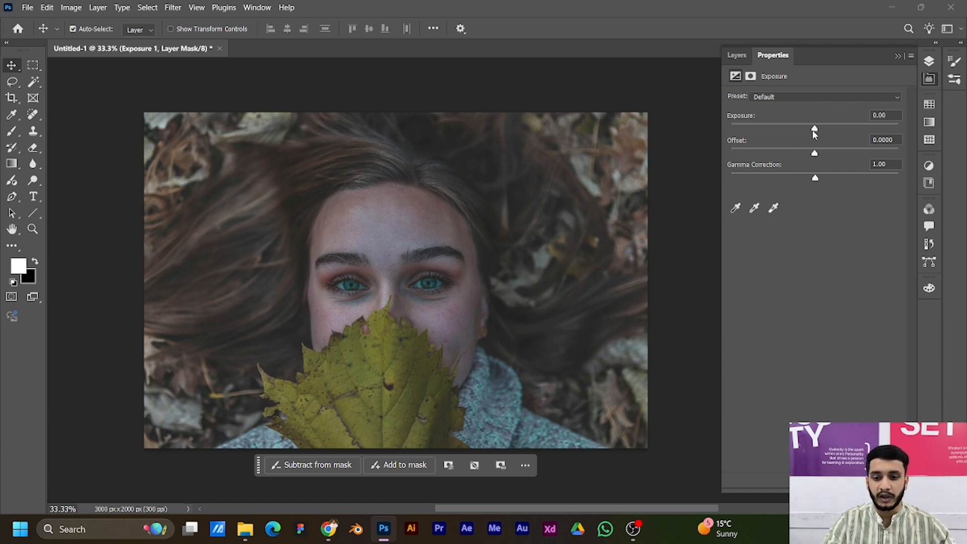
drag(816, 129, 836, 131)
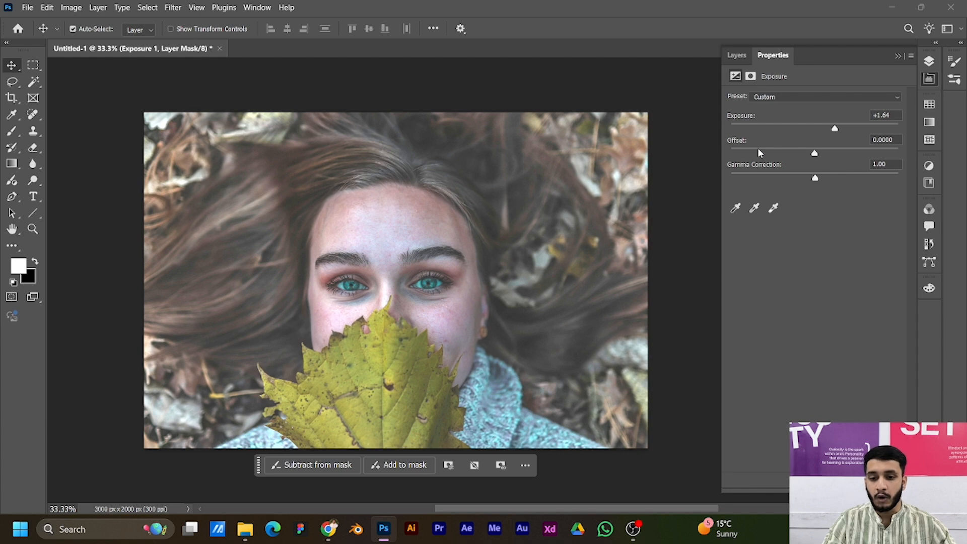
mouse_move(817, 158)
mouse_down()
mouse_move(830, 160)
mouse_move(807, 155)
mouse_up()
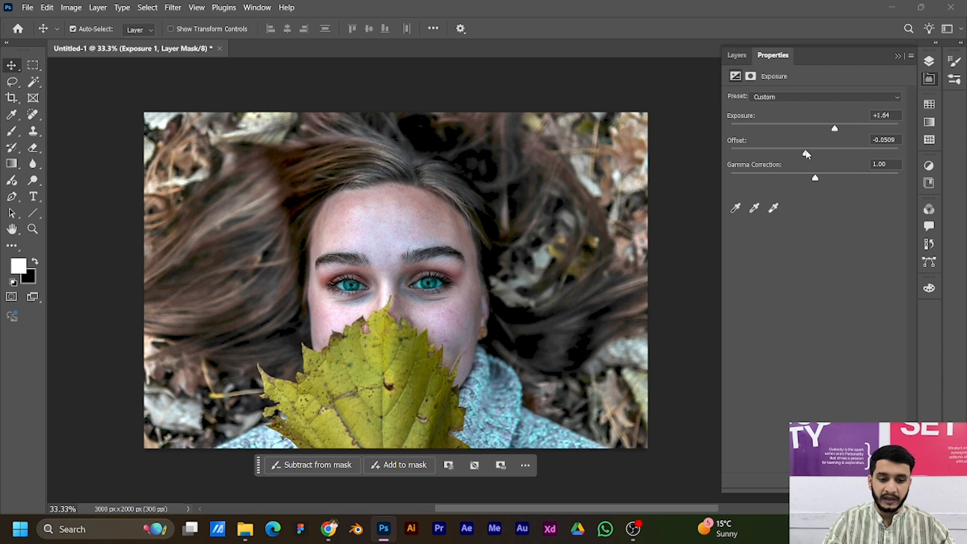
Compare the photo with and without the Exposure 1 adjustment, leaving its layer hidden
click(736, 53)
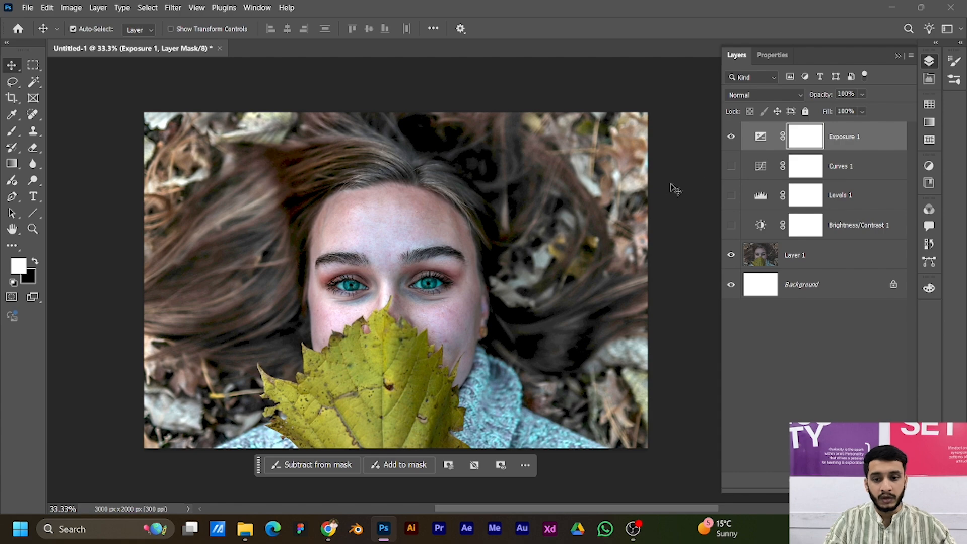
click(730, 138)
click(730, 138)
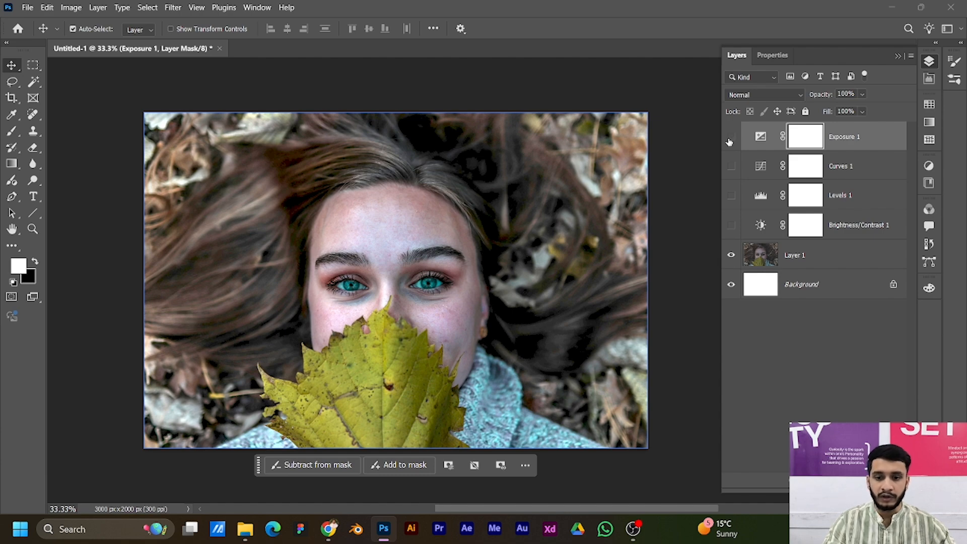
click(729, 141)
Preview the Brightness/Contrast 1 layer, hide it again, and show the Levels 1 layer instead
click(731, 226)
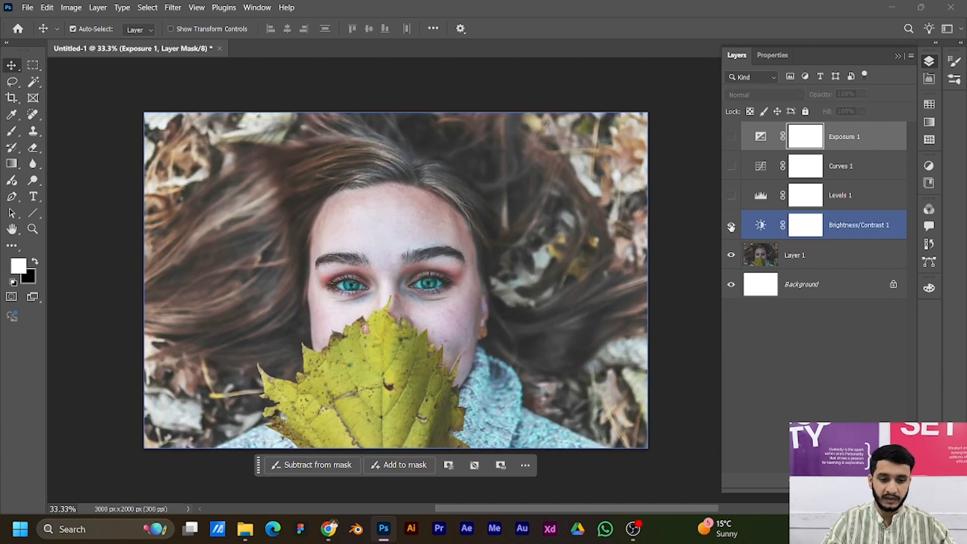
click(731, 226)
click(731, 197)
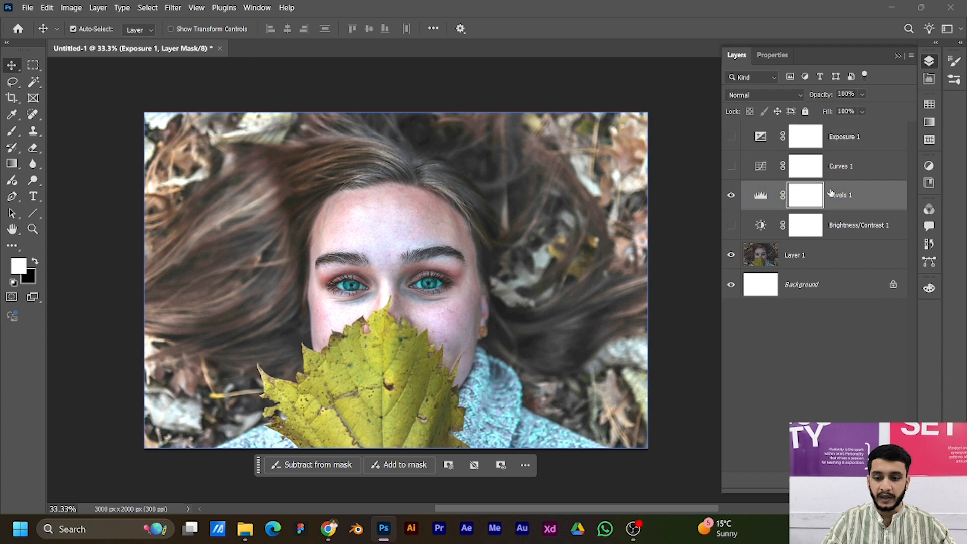
Select the four adjustment layers from Brightness/Contrast 1 up to Exposure 1 and group them
click(841, 223)
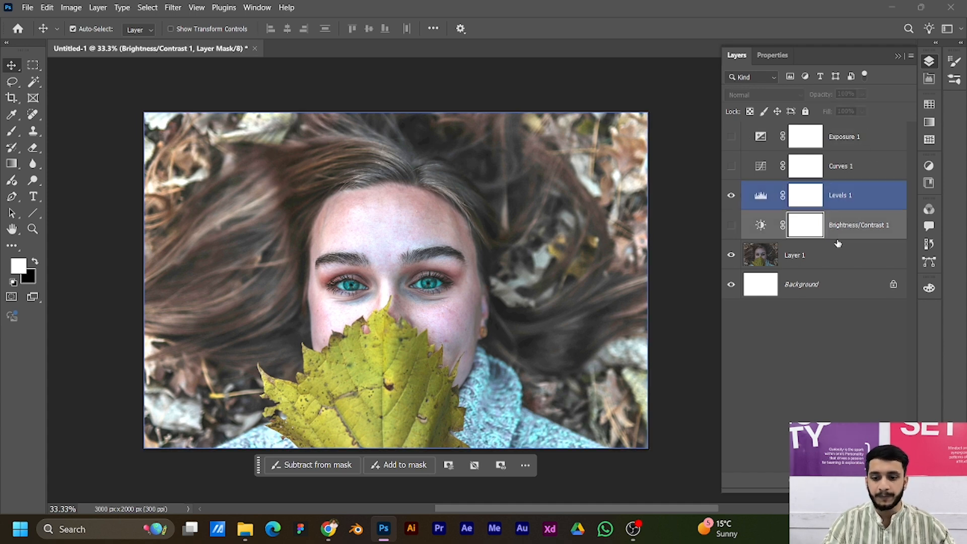
click(761, 225)
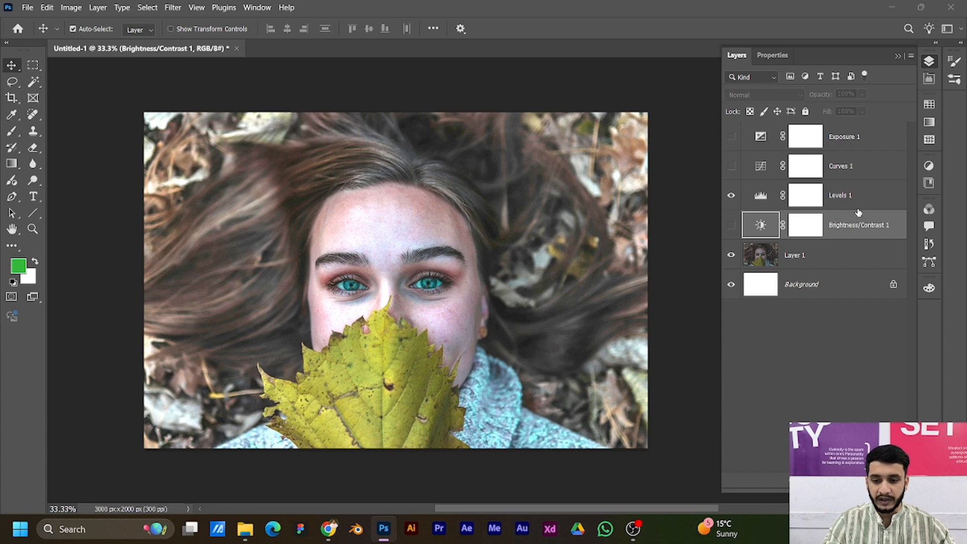
shift+click(878, 138)
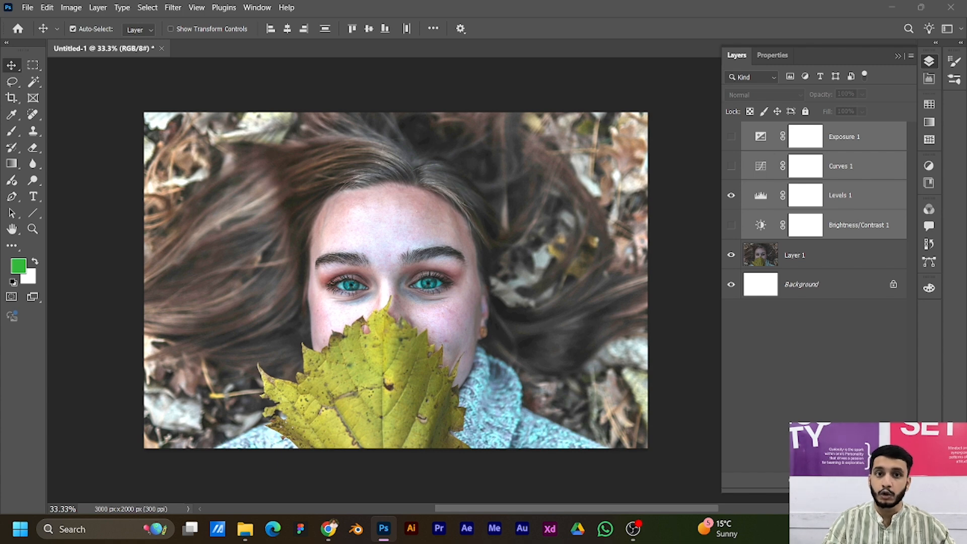
key(ctrl)
key(ctrl+g)
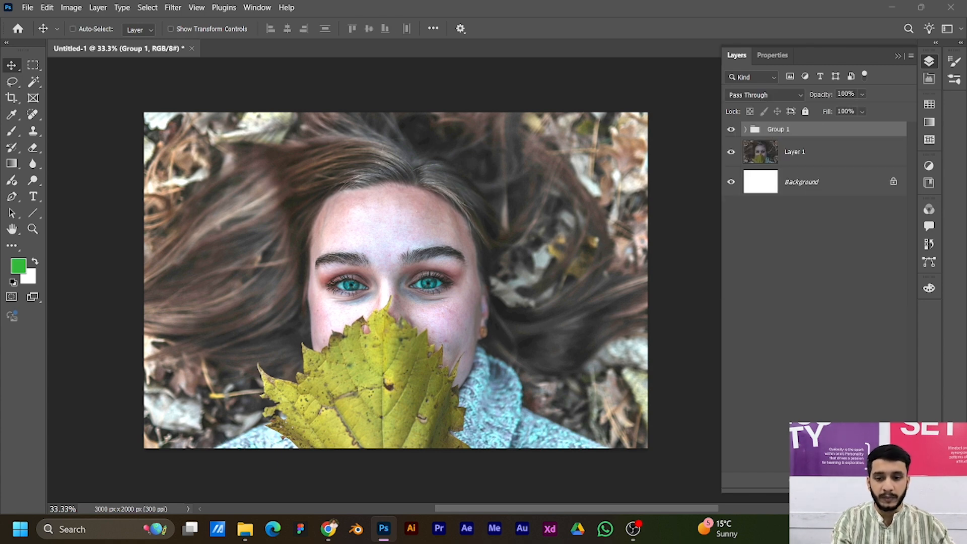
Rename the group of adjustment layers to BRIGHTNESS & CONTRAST
double_click(778, 130)
text(BRIGHTN)
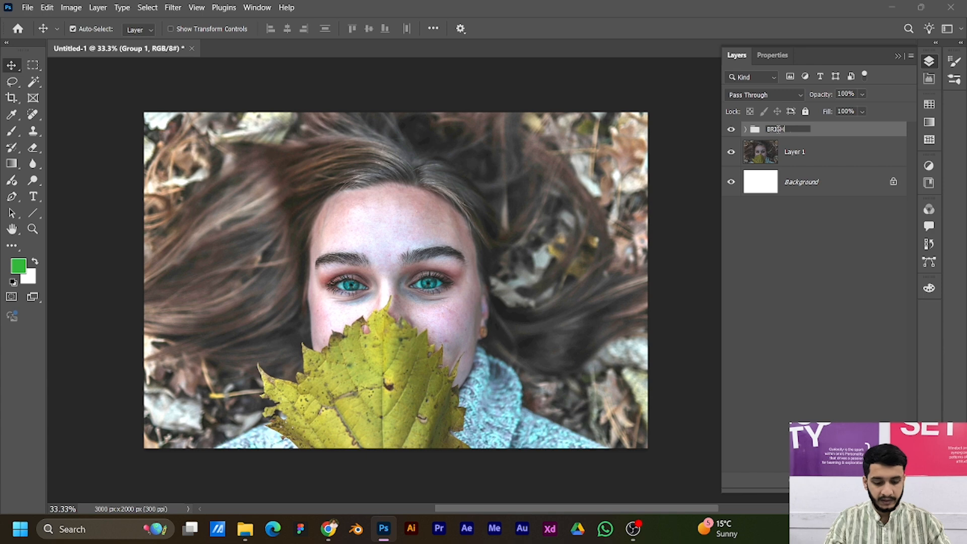
text(T)
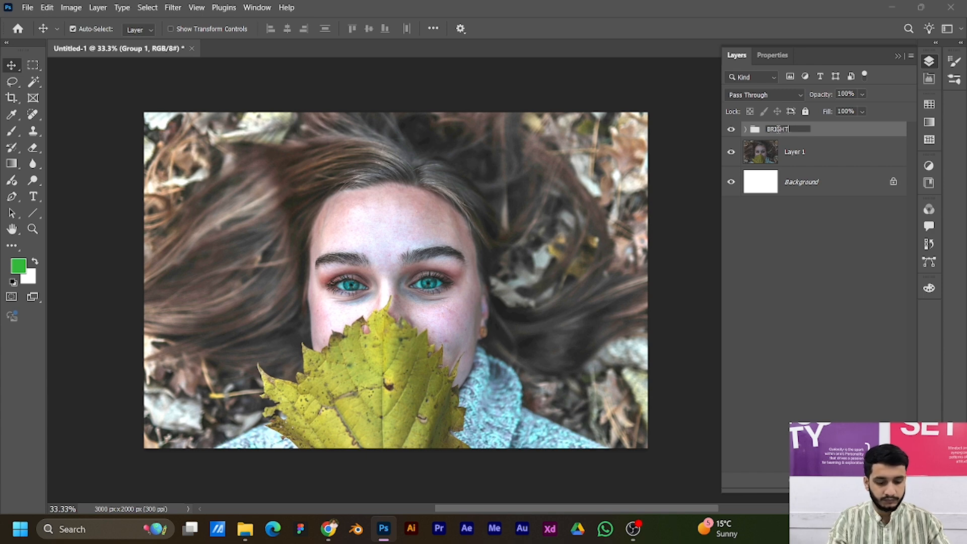
text(NESS & CONTRAST)
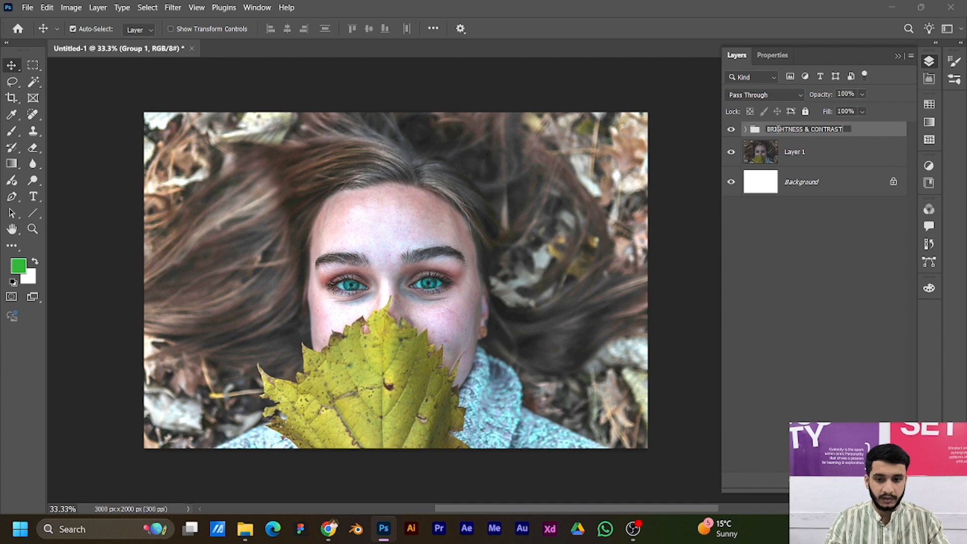
key(Return)
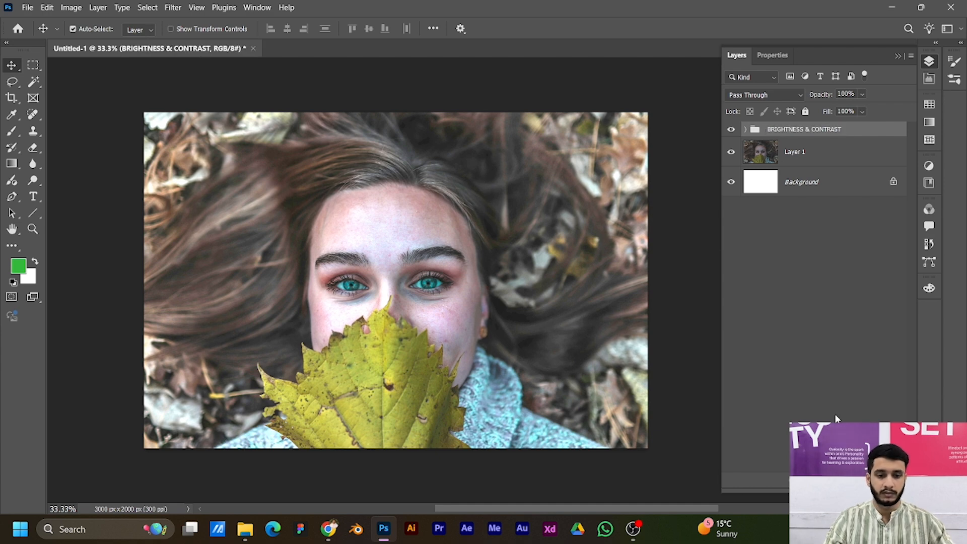
Add a Vibrance adjustment layer above the group with vibrance +40 and saturation +18, and return to the layer stack
click(839, 481)
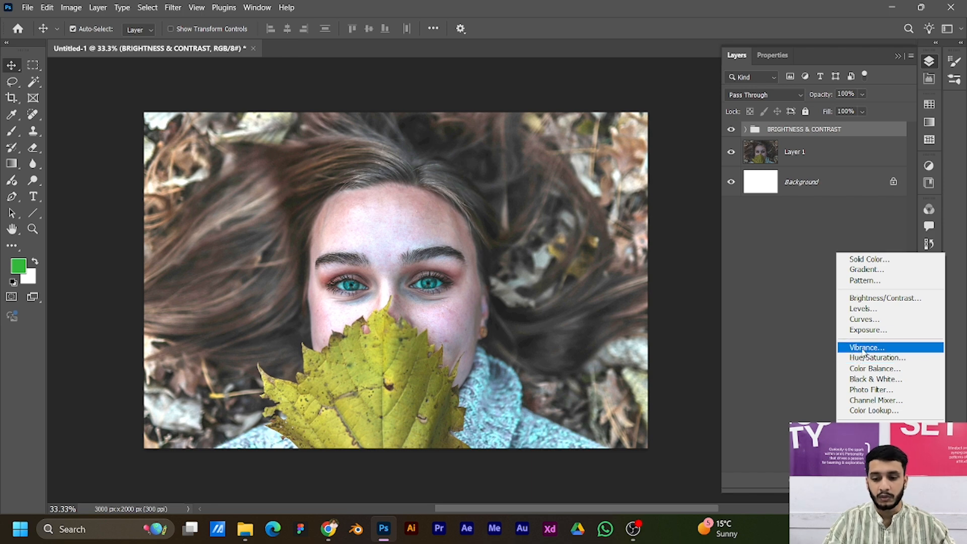
click(867, 348)
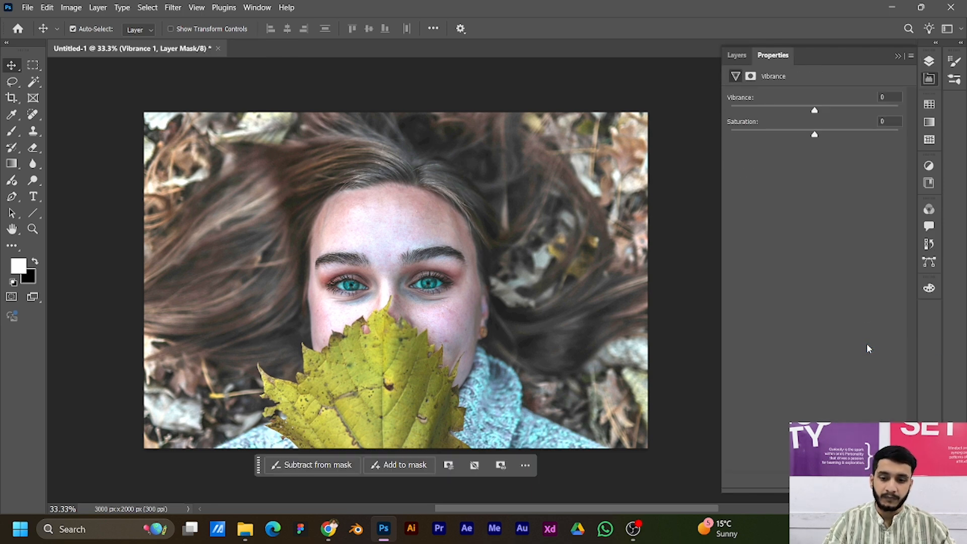
drag(816, 112, 820, 113)
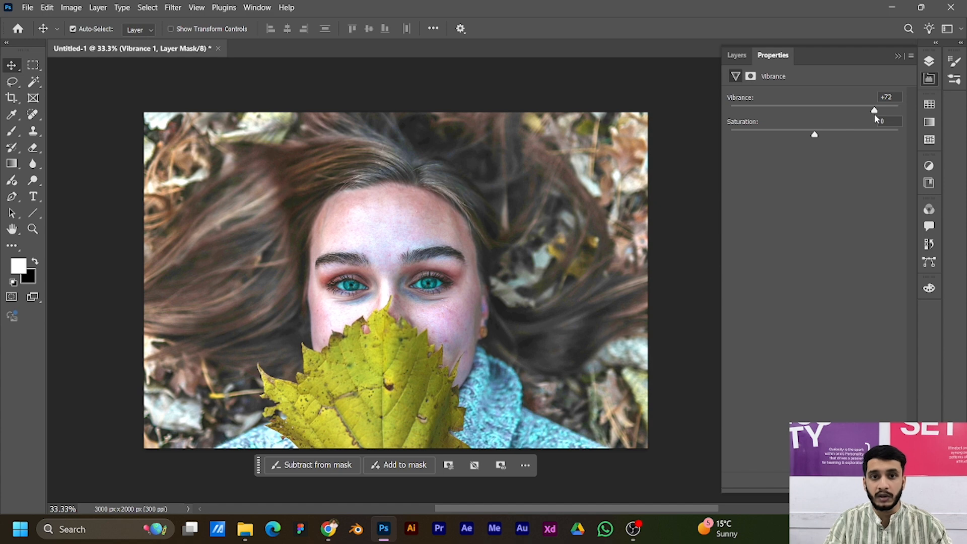
drag(815, 137, 830, 138)
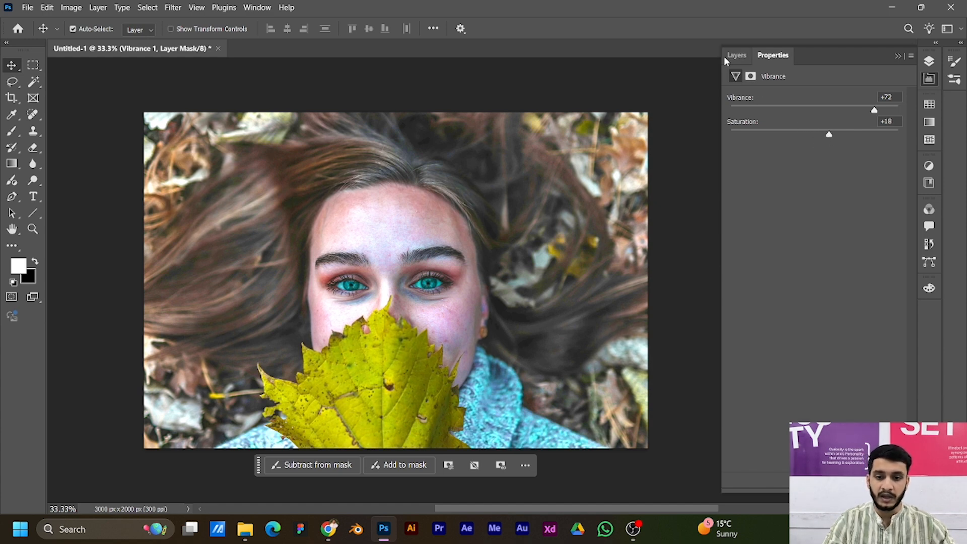
drag(875, 112, 849, 117)
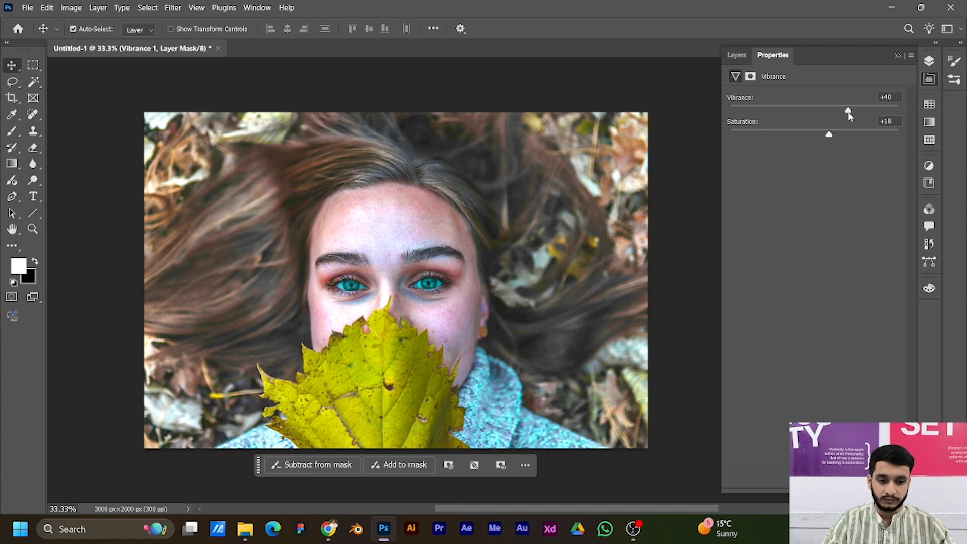
click(736, 55)
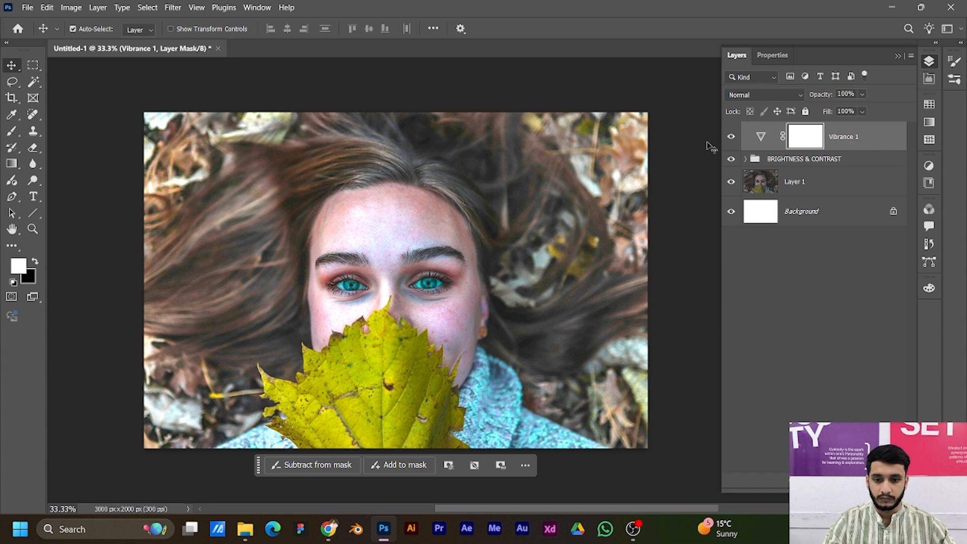
Toggle the Vibrance 1 layer off and on to check its effect, and place it in a new group named VIBRANCE
click(732, 137)
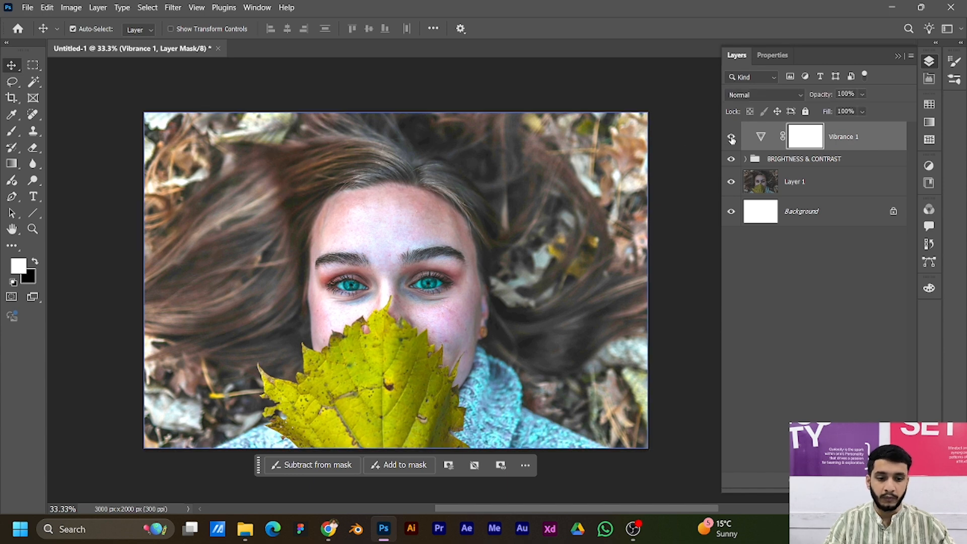
click(731, 137)
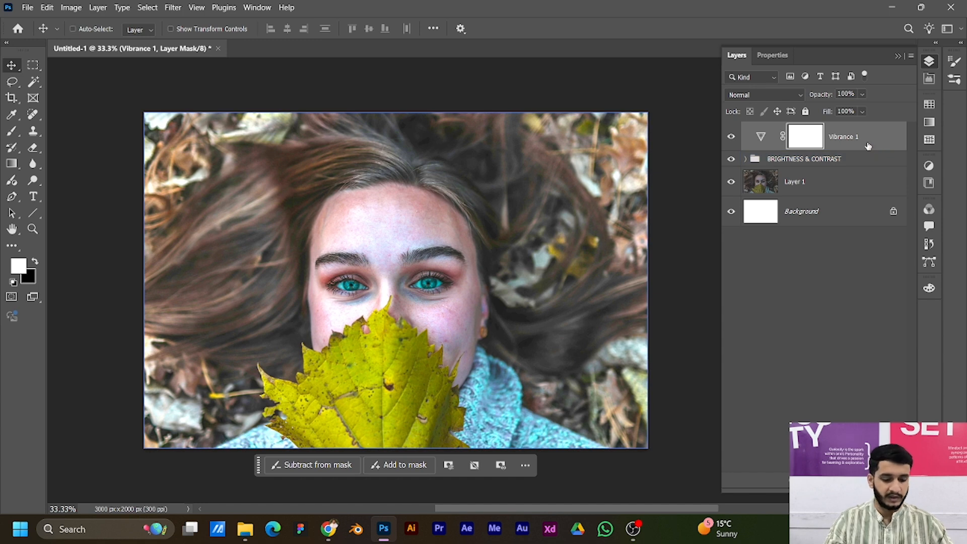
key(ctrl+g)
click(745, 130)
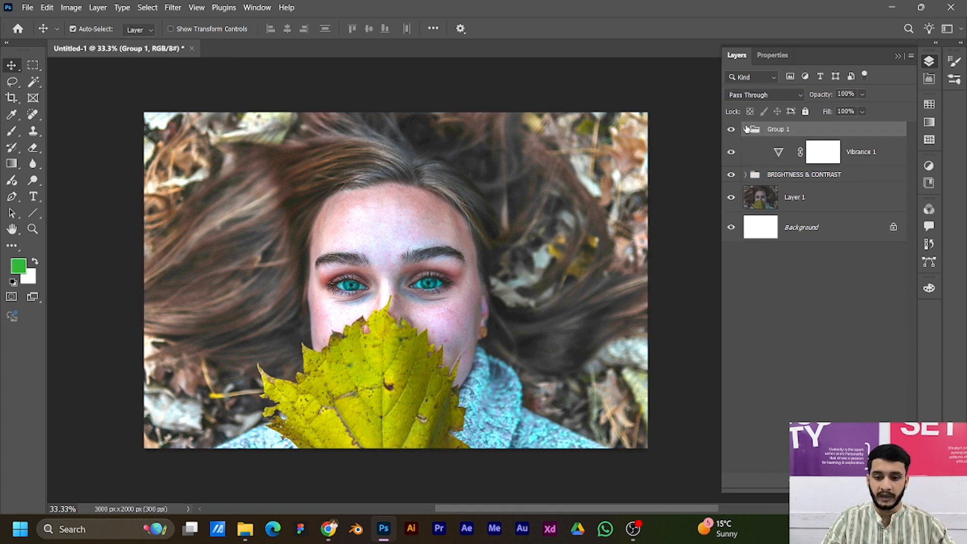
double_click(778, 130)
text(VIBRANCE)
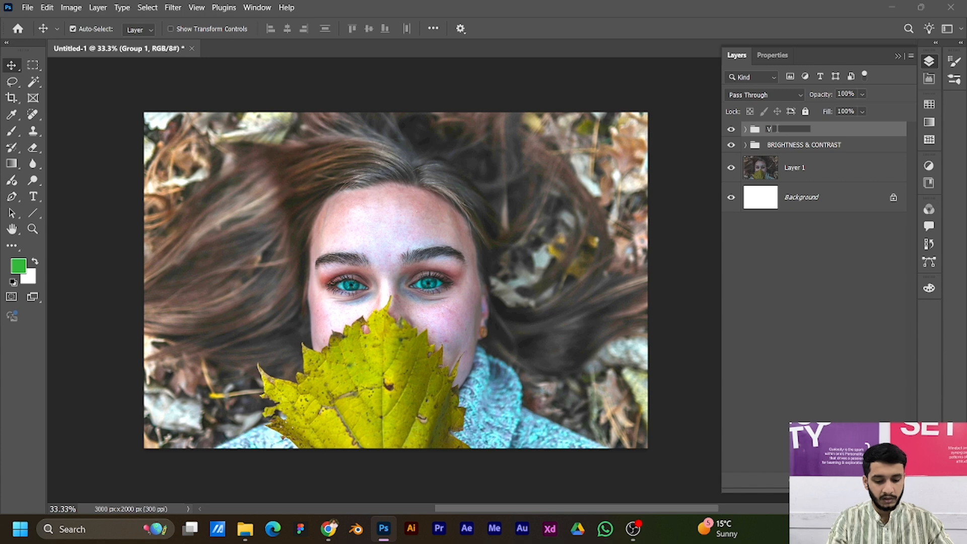
key(Return)
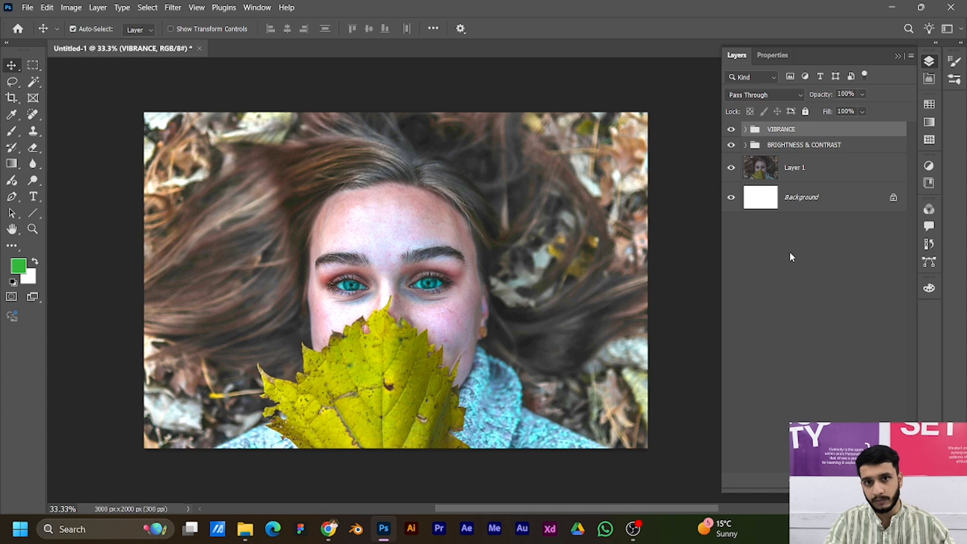
Try a Hue/Saturation adjustment layer above the VIBRANCE group with a slight negative hue shift, and delete the layer
click(844, 481)
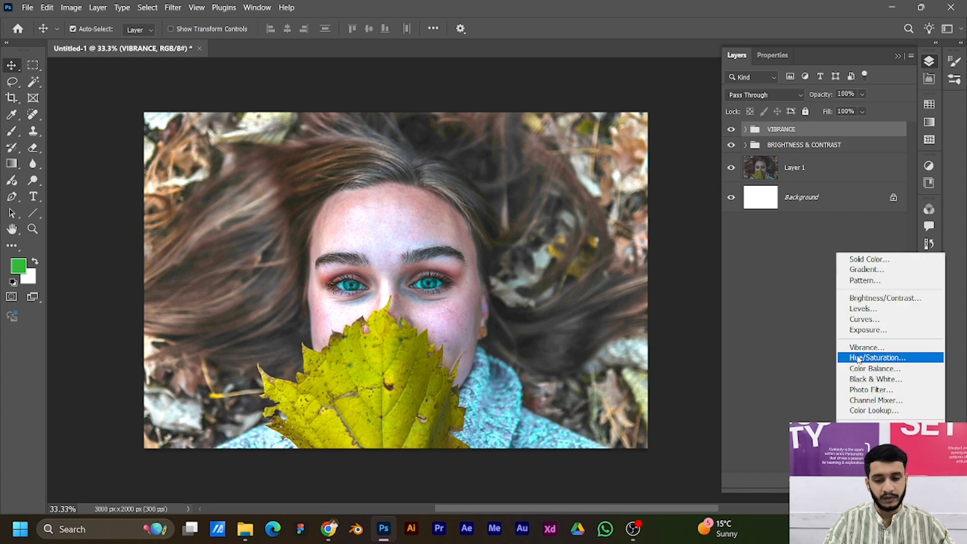
click(858, 358)
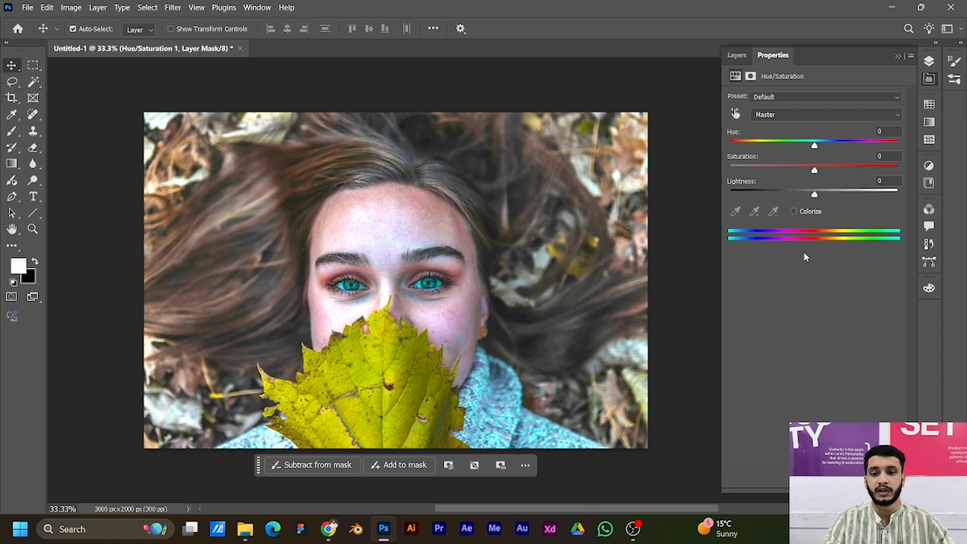
mouse_move(814, 145)
mouse_down()
mouse_move(854, 146)
mouse_move(797, 147)
mouse_move(808, 146)
mouse_up()
click(736, 56)
click(880, 143)
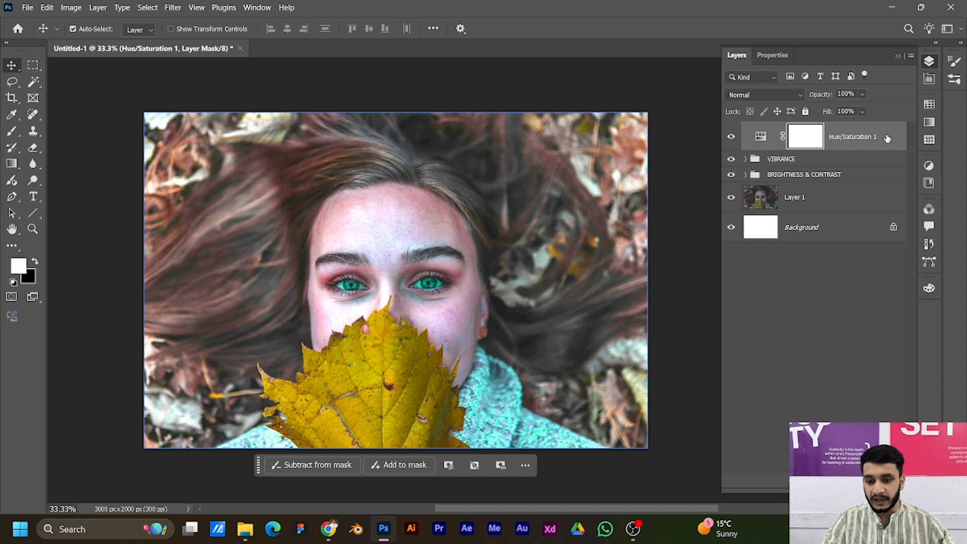
key(Delete)
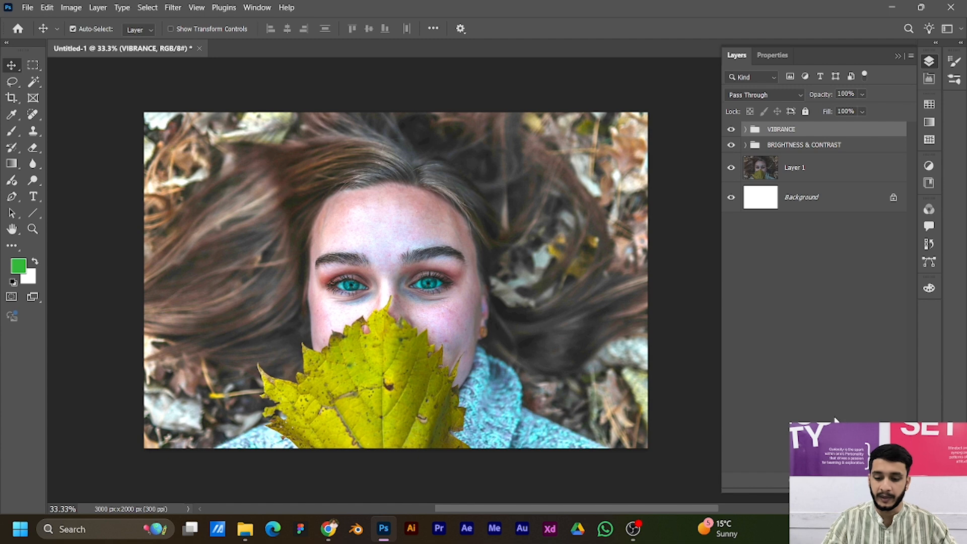
Try a Color Balance adjustment layer above the VIBRANCE group
click(841, 484)
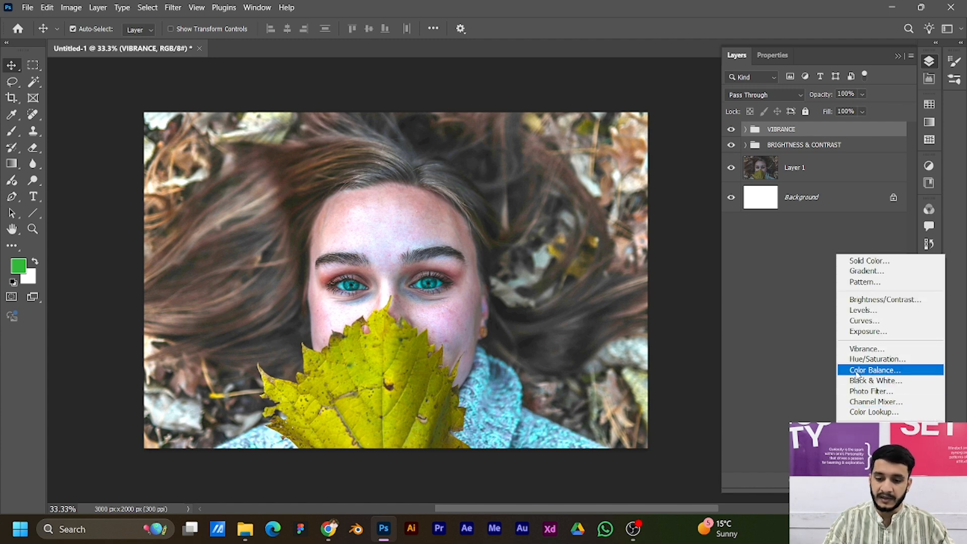
click(858, 372)
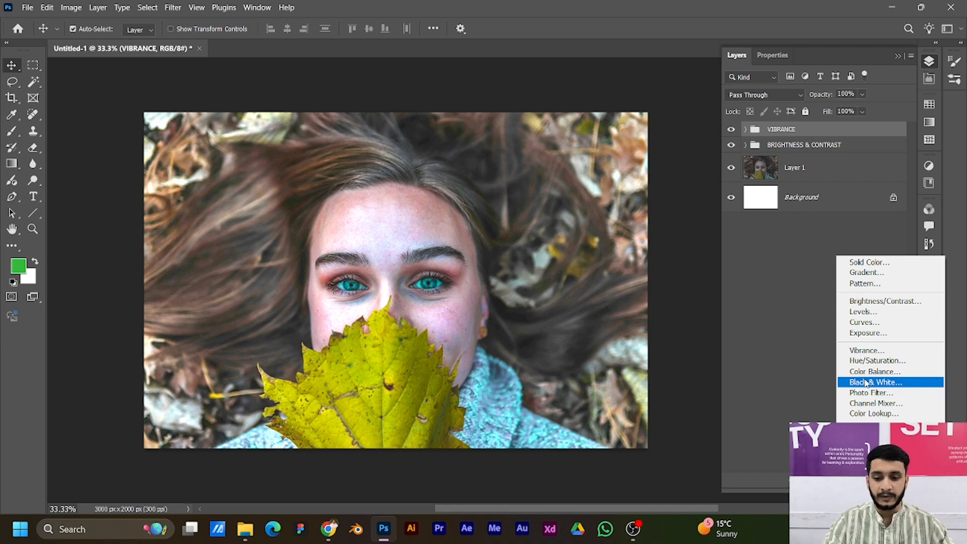
Try a Black & White adjustment layer above the VIBRANCE group with reds 45 and yellows 104, and delete it
click(865, 373)
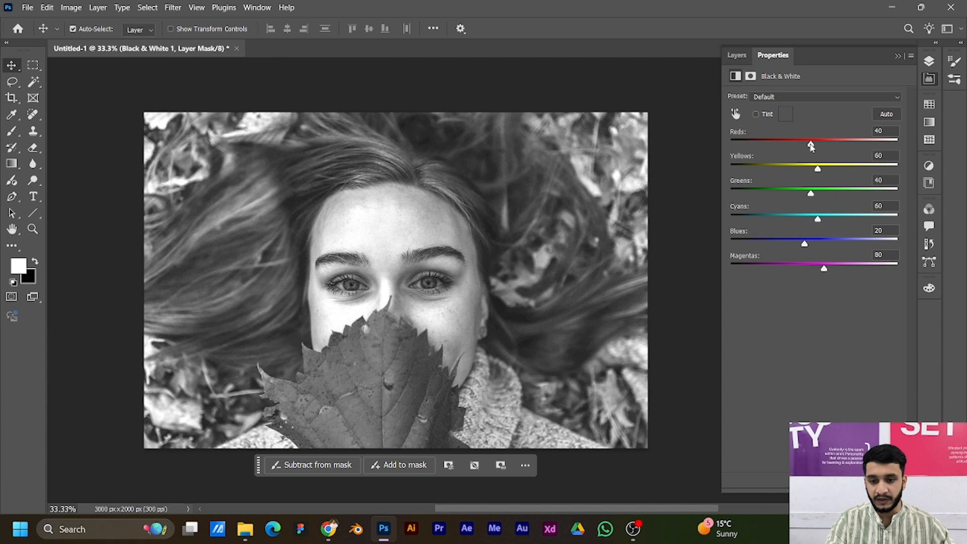
mouse_move(811, 146)
mouse_down()
mouse_move(850, 146)
mouse_move(851, 158)
mouse_move(828, 149)
mouse_up()
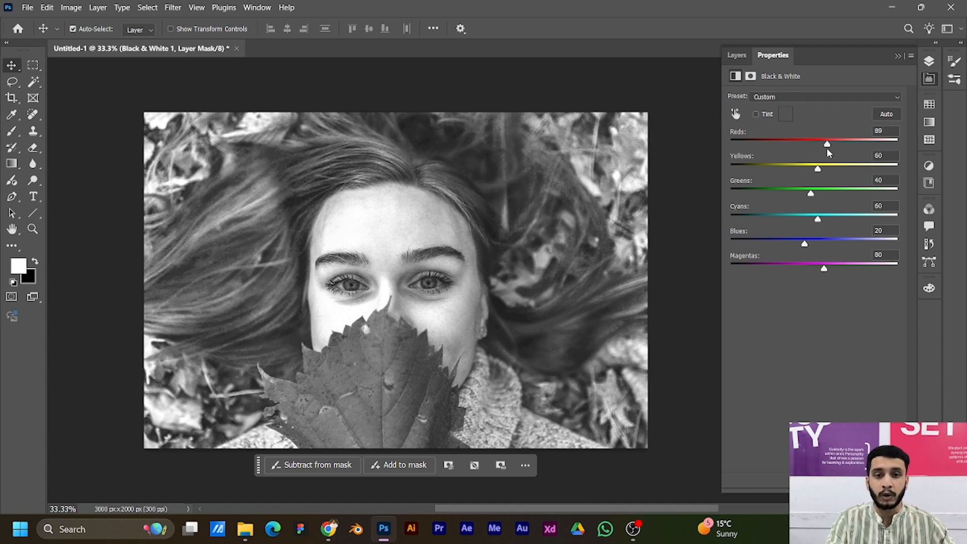
drag(828, 147, 833, 173)
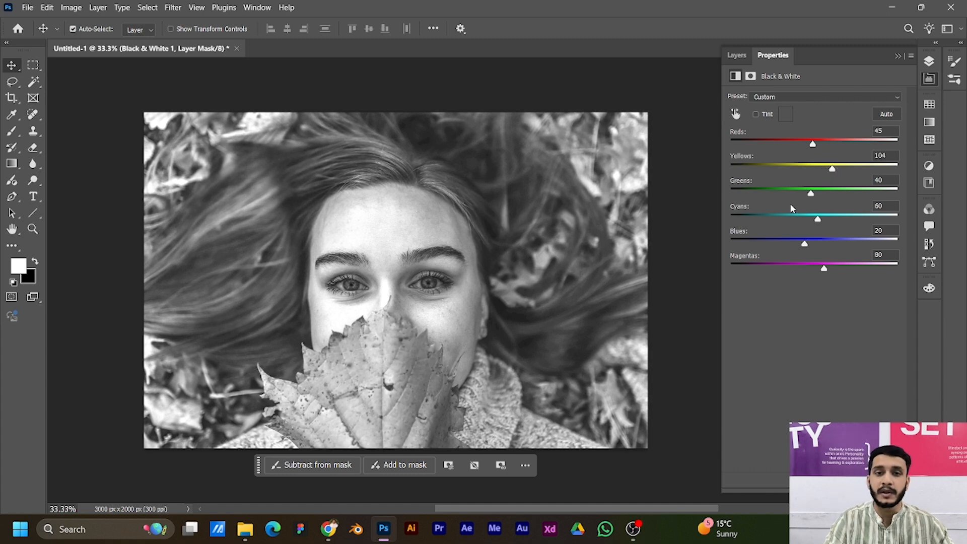
click(731, 55)
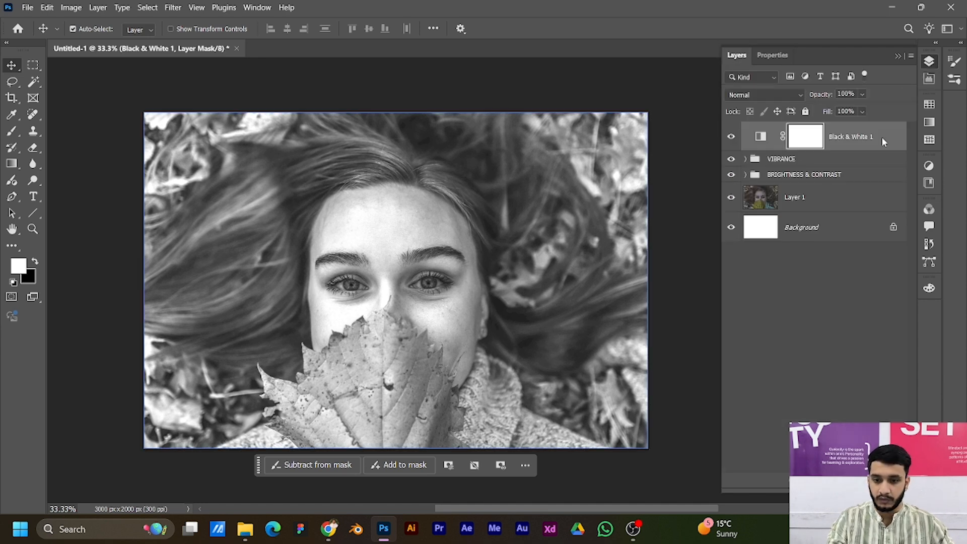
click(882, 136)
key(Delete)
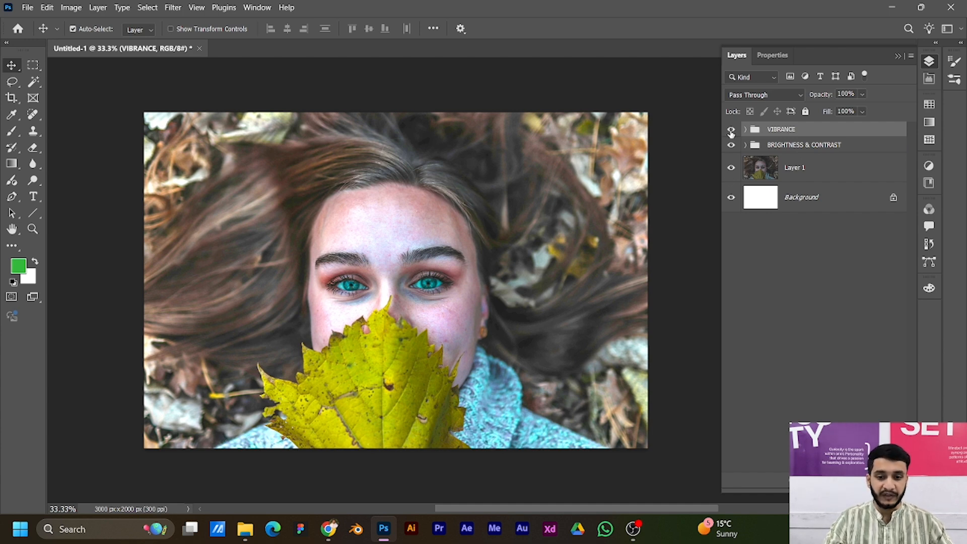
Hide the VIBRANCE and BRIGHTNESS & CONTRAST groups and show them again to compare the portrait before and after
drag(731, 133, 732, 146)
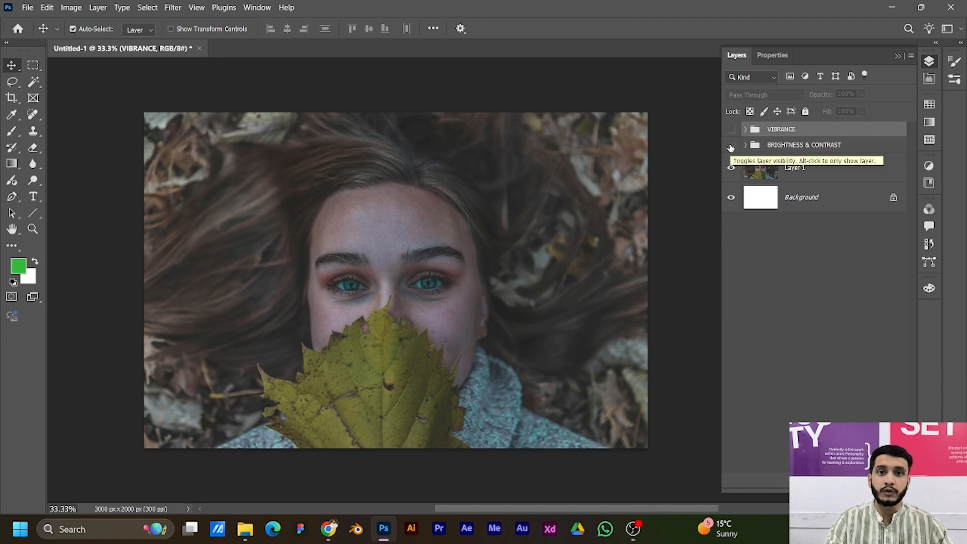
drag(731, 146, 731, 133)
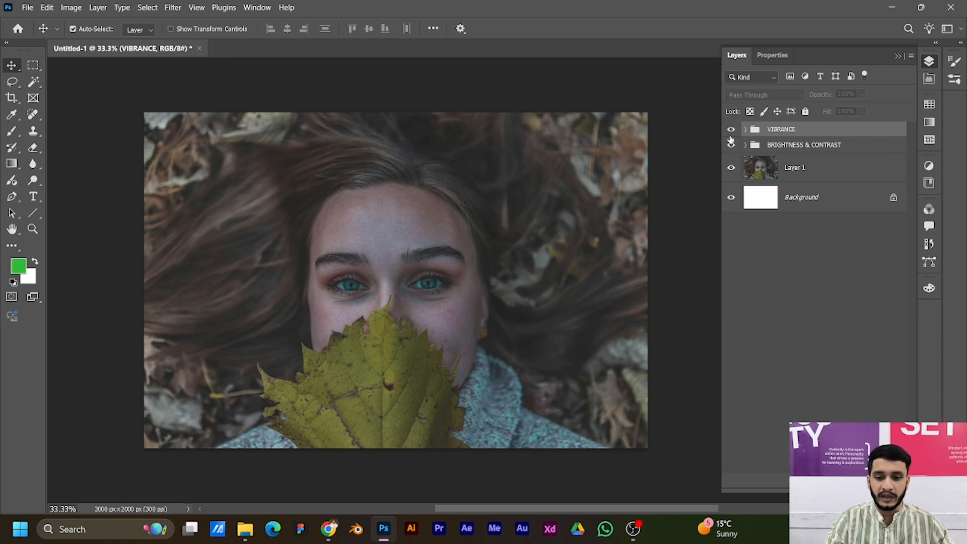